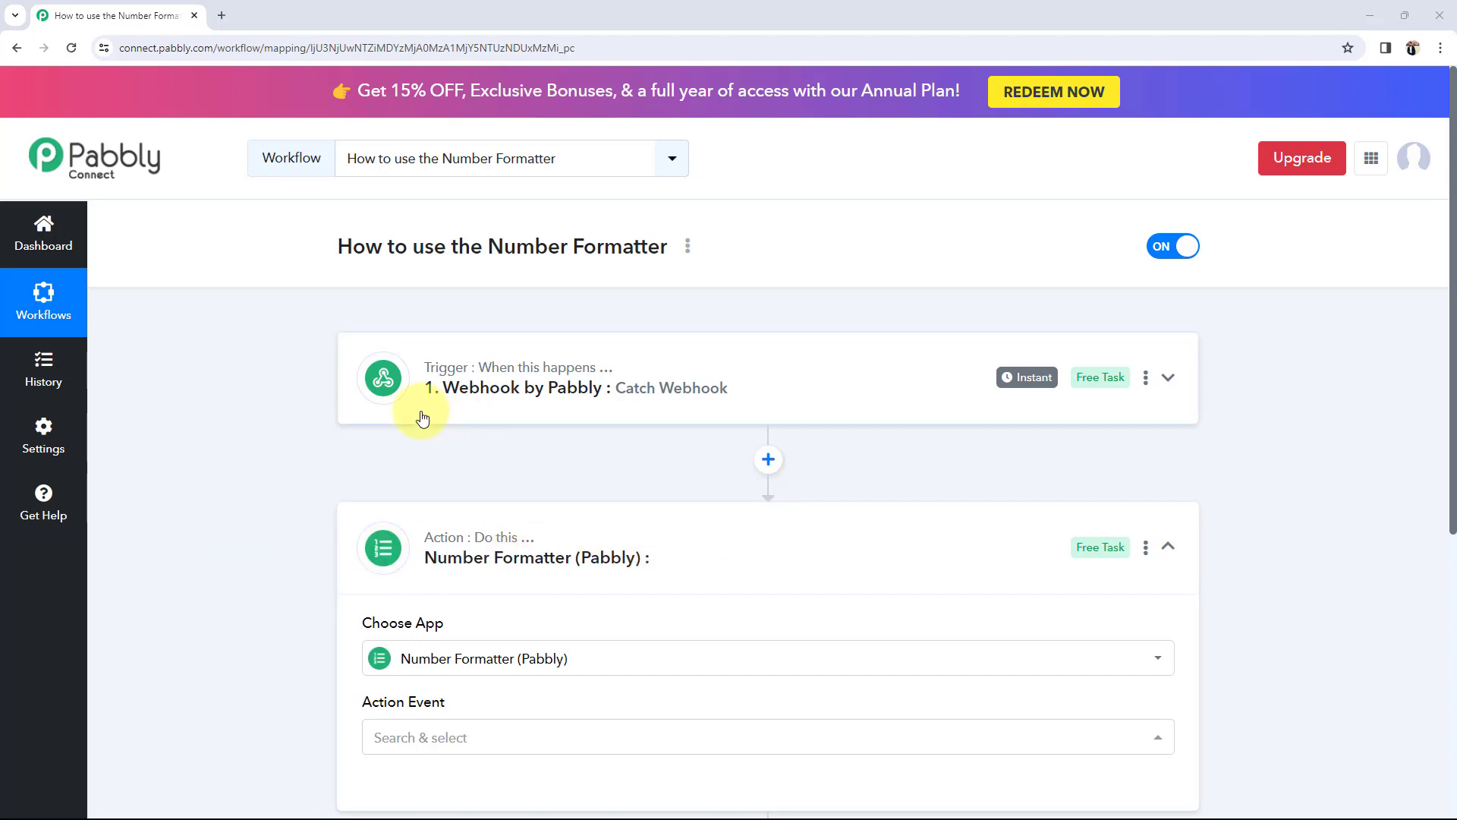
Set the Number Formatter step's action event to Perform Math Operation.
mouse_move(343, 377)
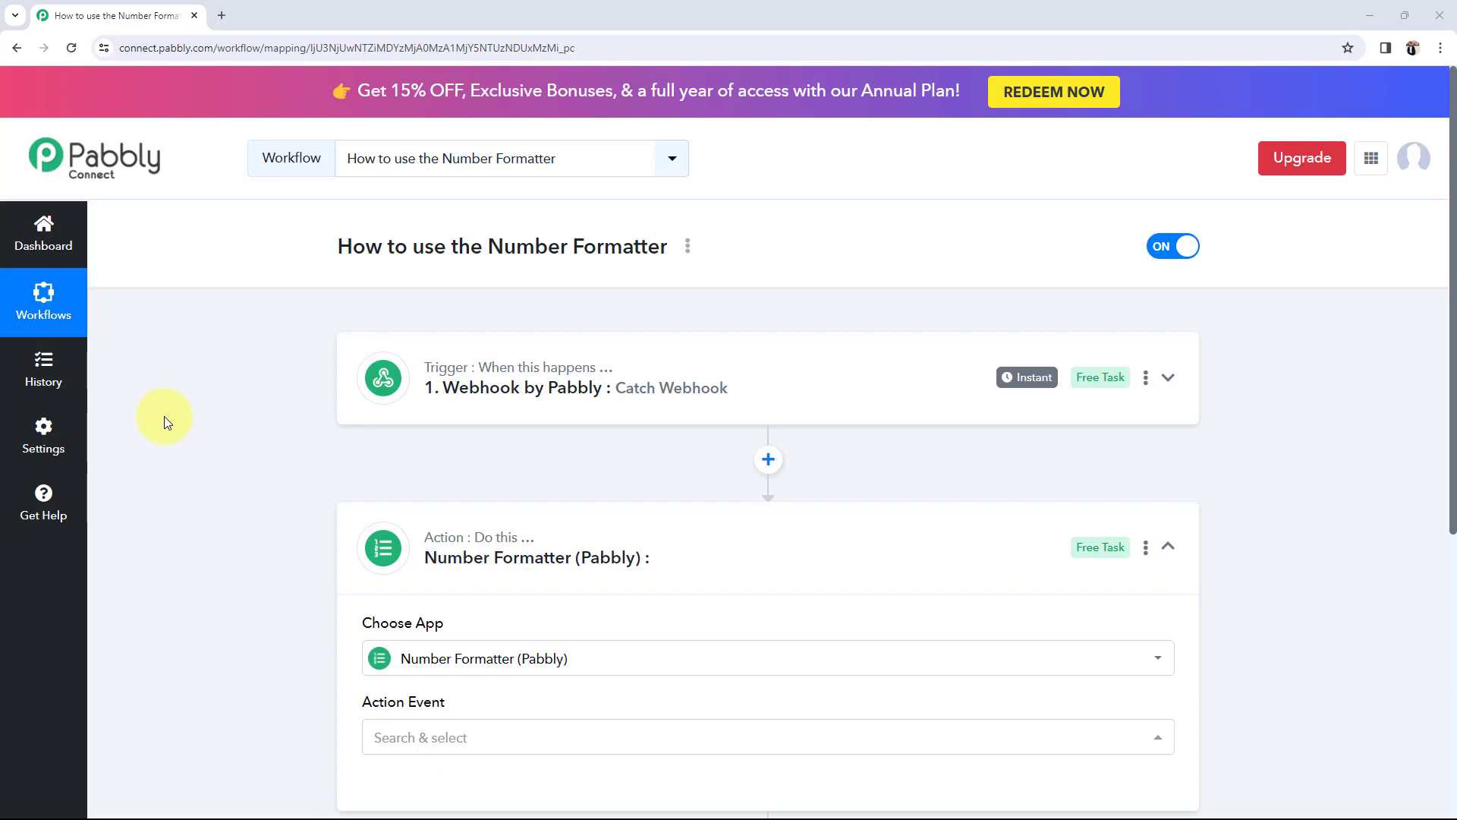
scroll(220, 444, "down", 2)
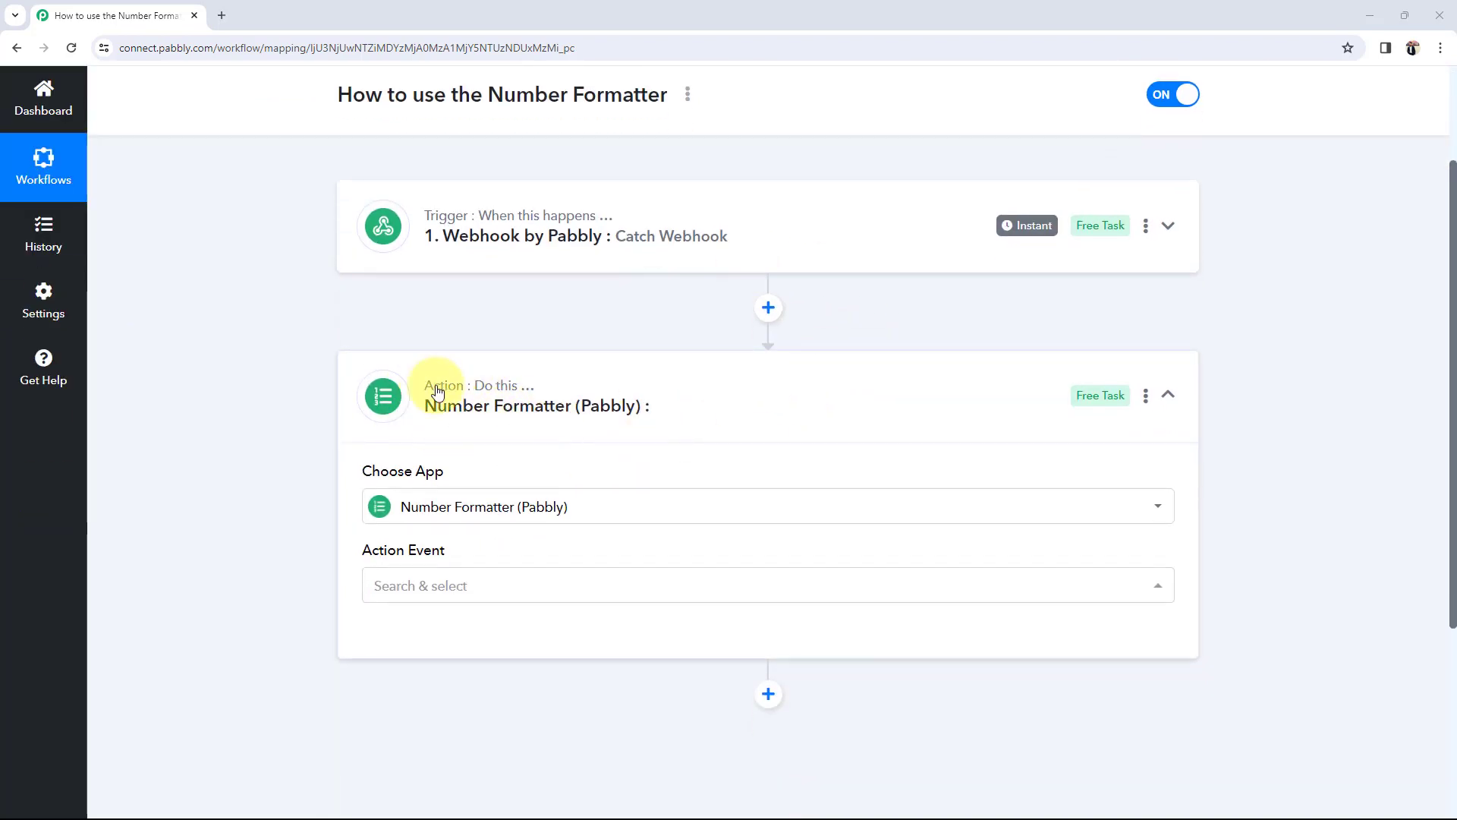
left_click(380, 588)
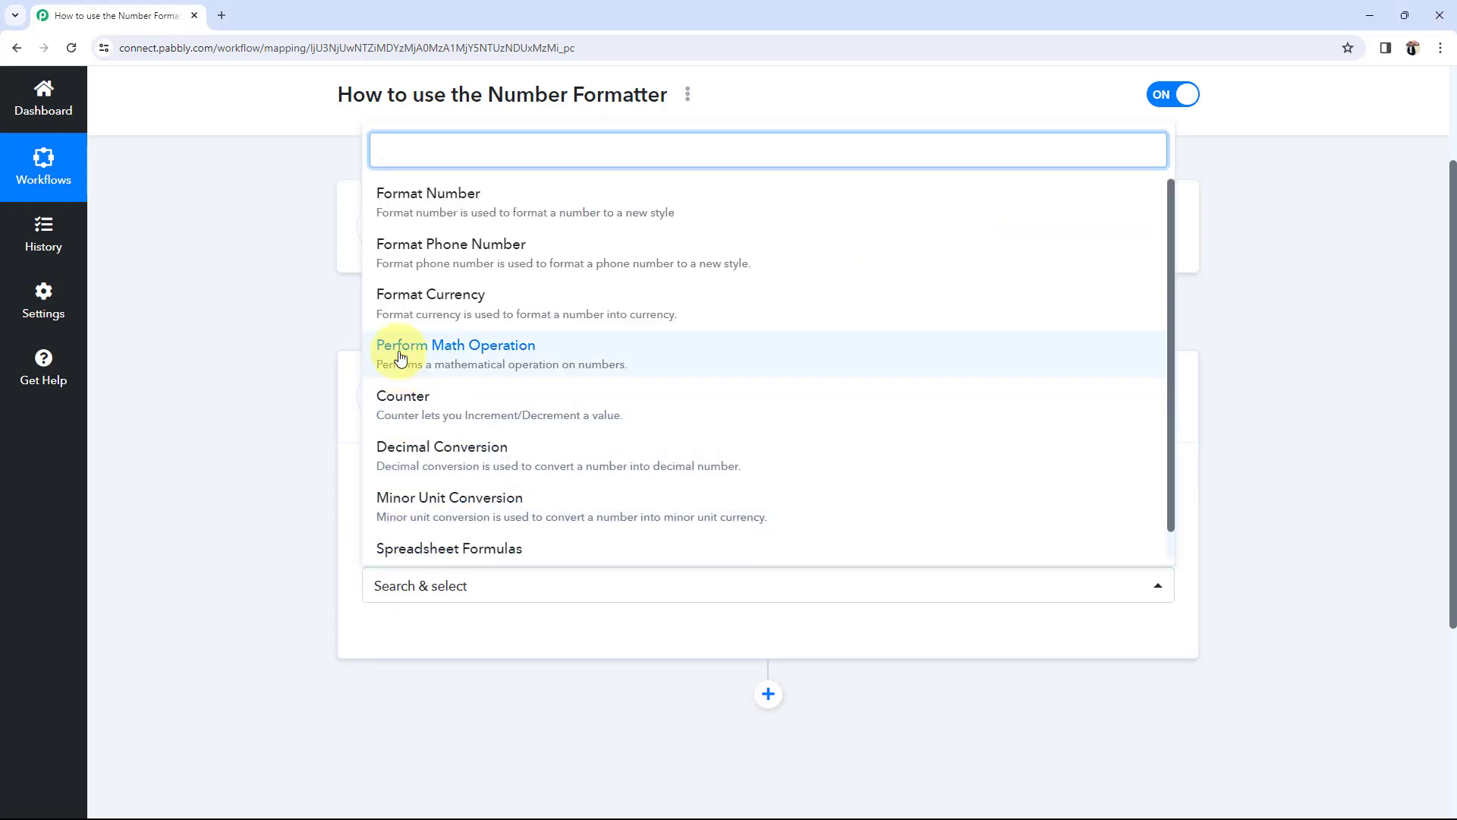
left_click(470, 361)
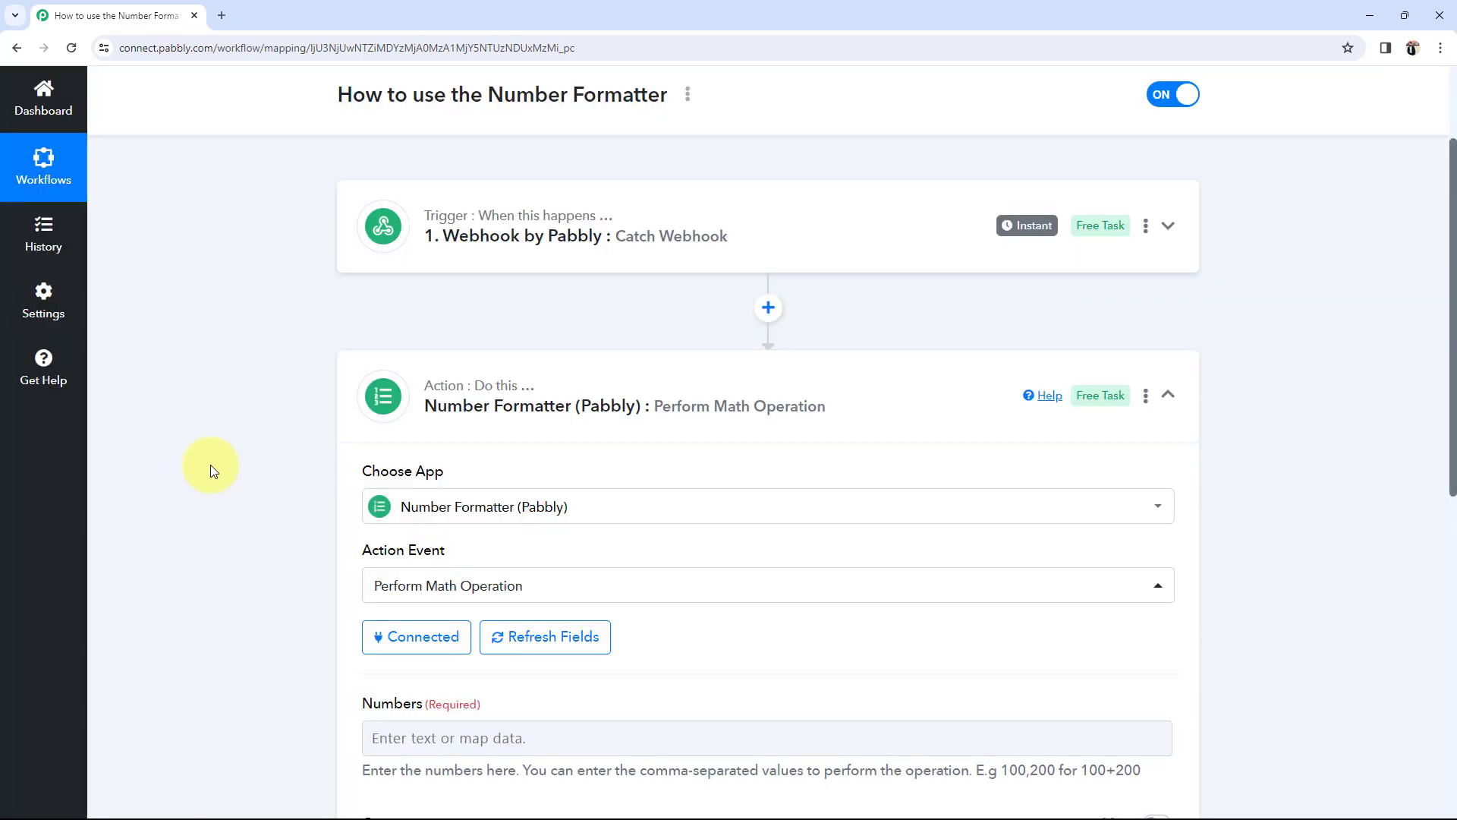
Enter 95,80,55 as the comma-separated numbers for the math operation.
scroll(211, 465, "down", 5)
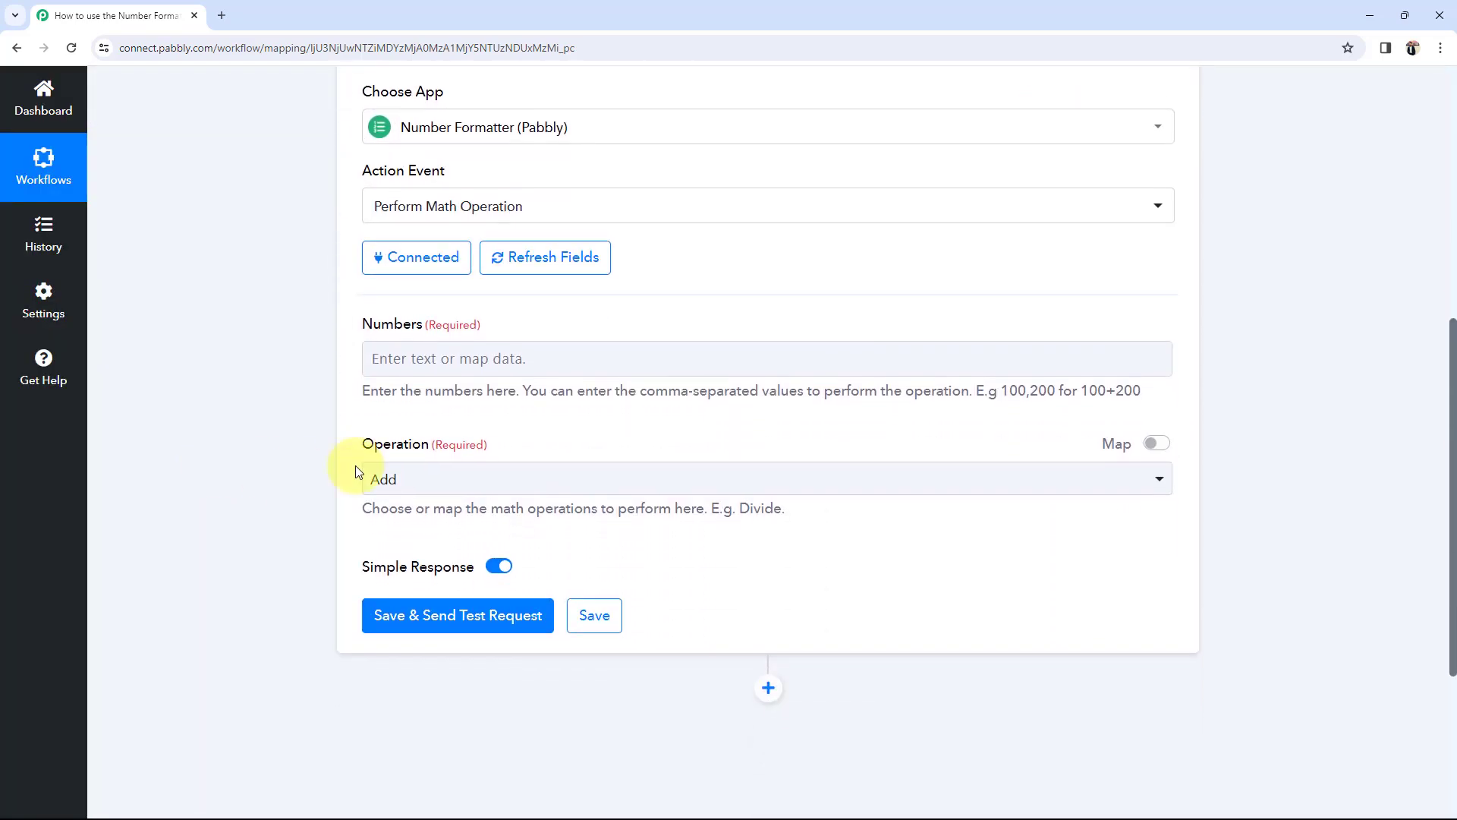
left_click(395, 357)
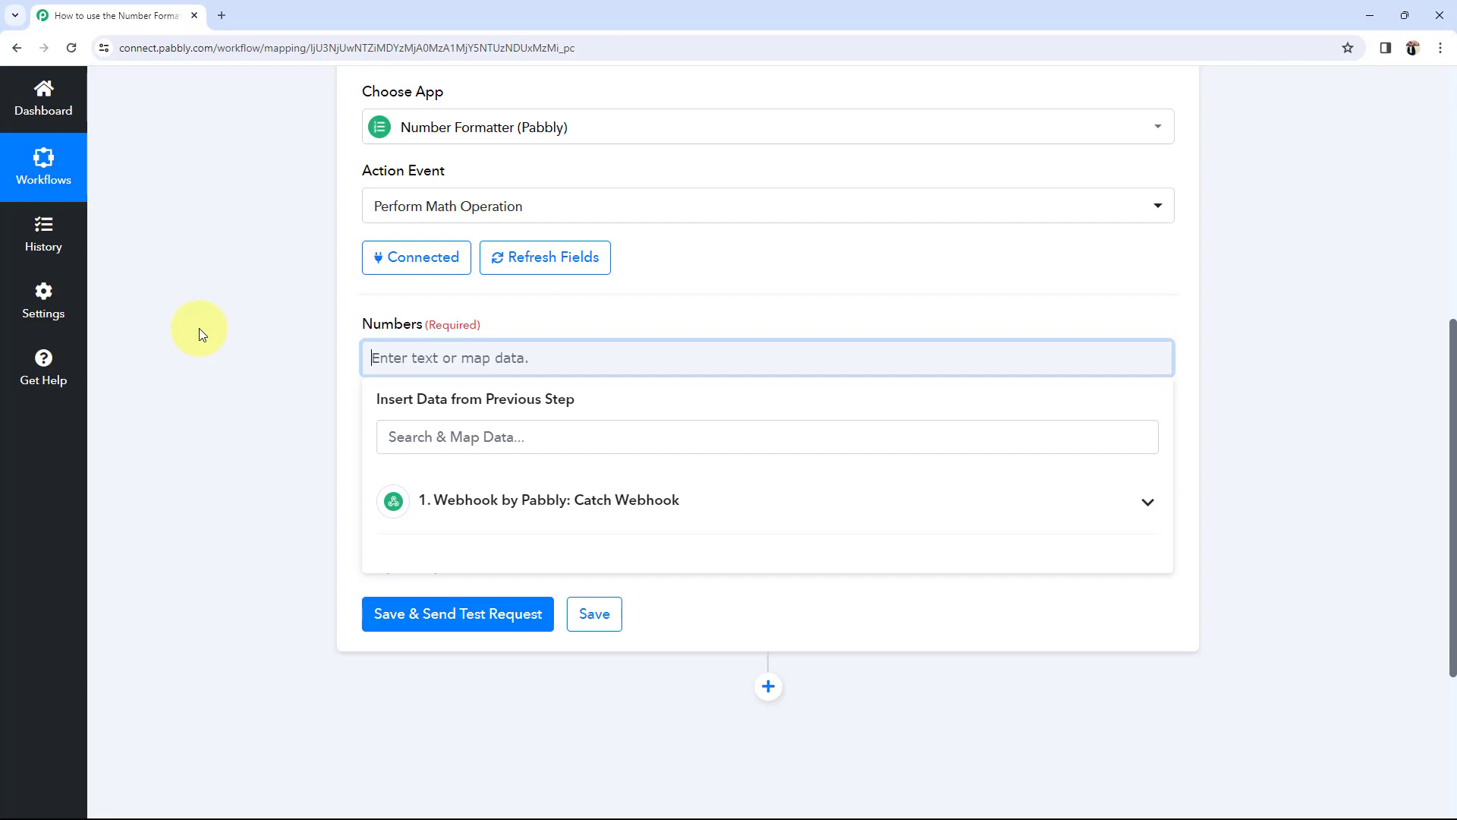
type("95")
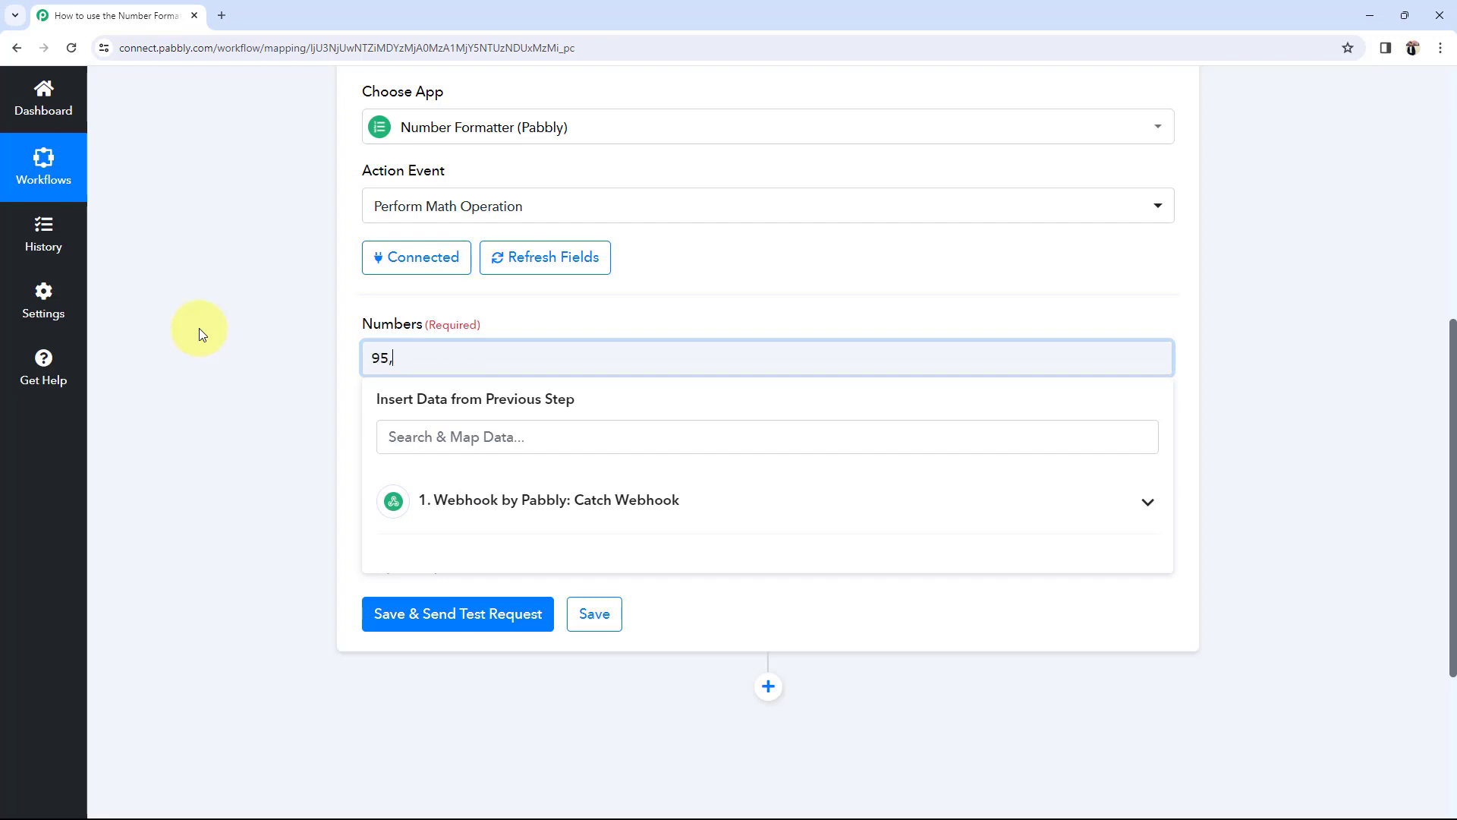
type(",80,")
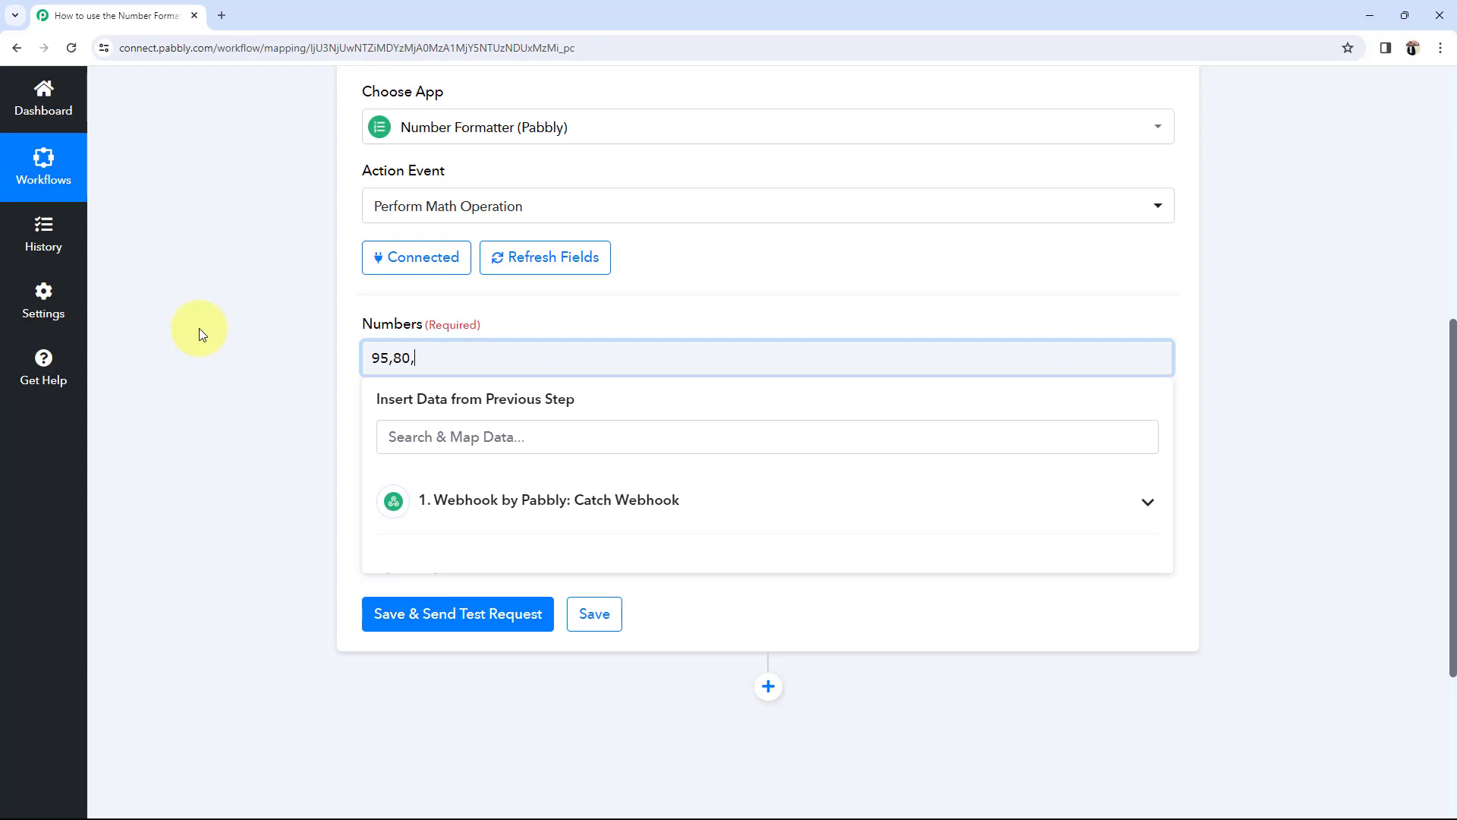
type("55")
left_click(209, 331)
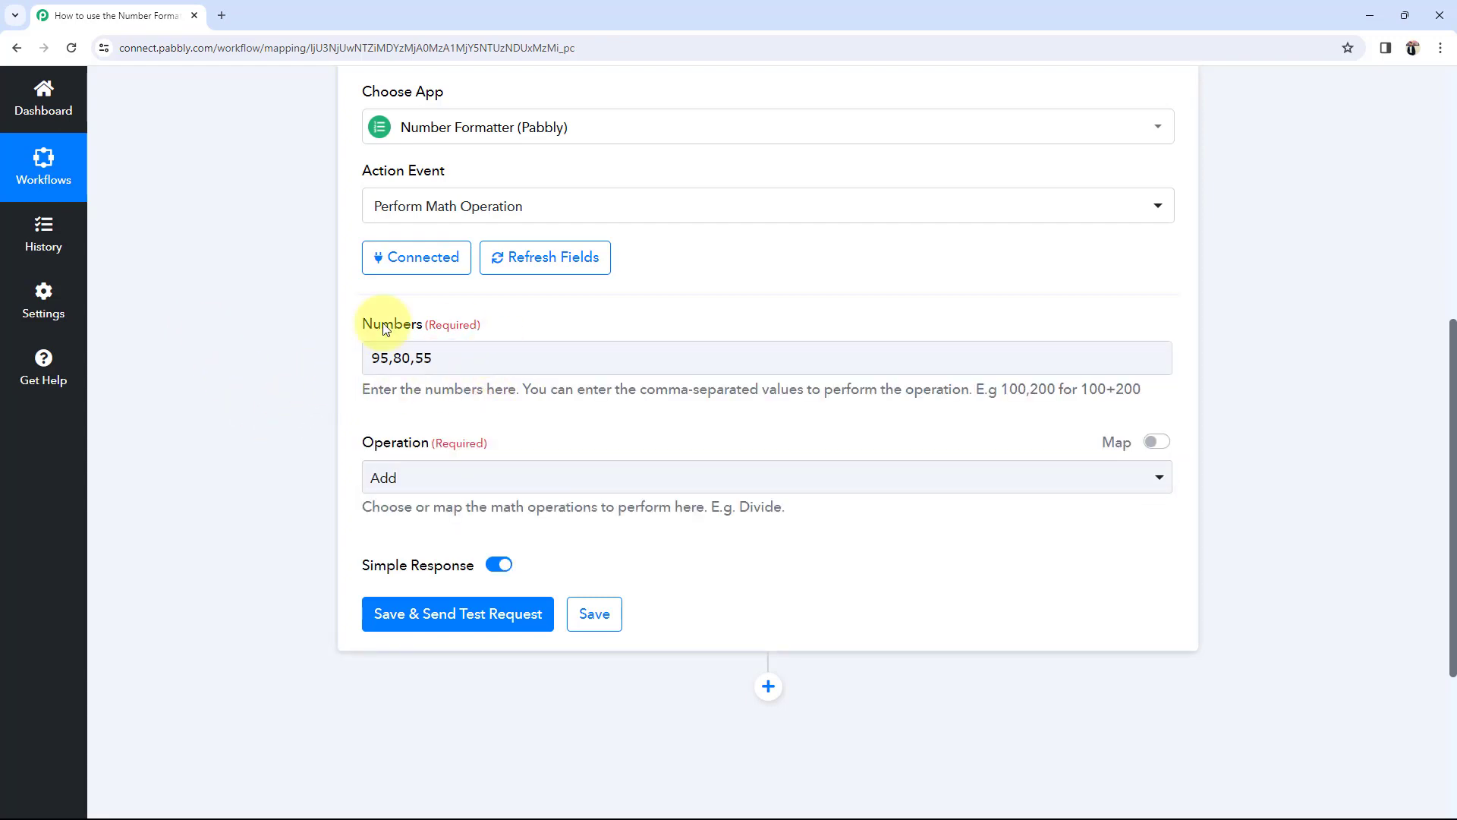
Choose Add as the math operation, save and send a test request, and check the returned result.
double_click(365, 444)
left_click(380, 478)
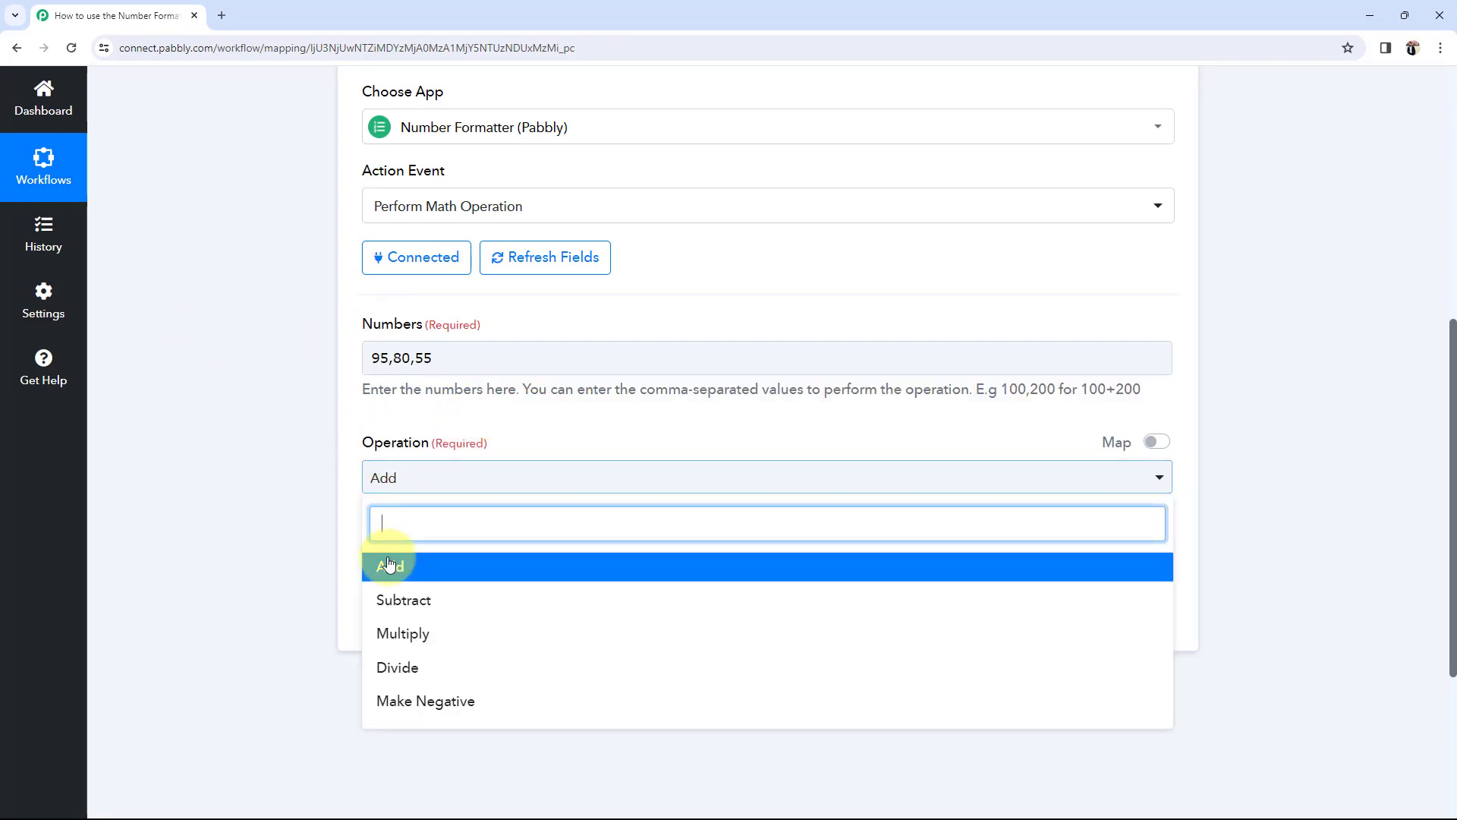
left_click(384, 561)
left_click(390, 618)
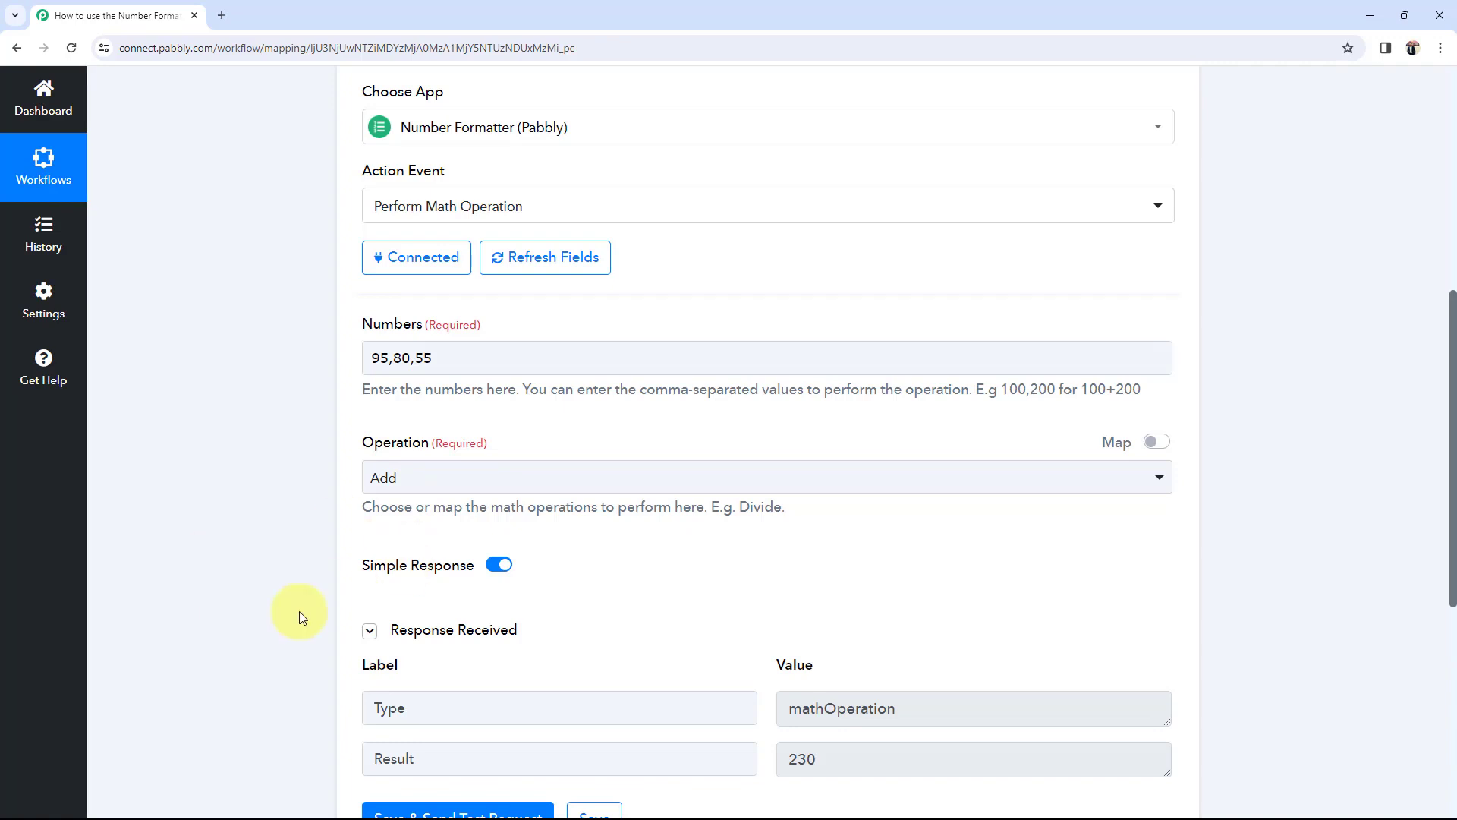
scroll(221, 526, "down", 1)
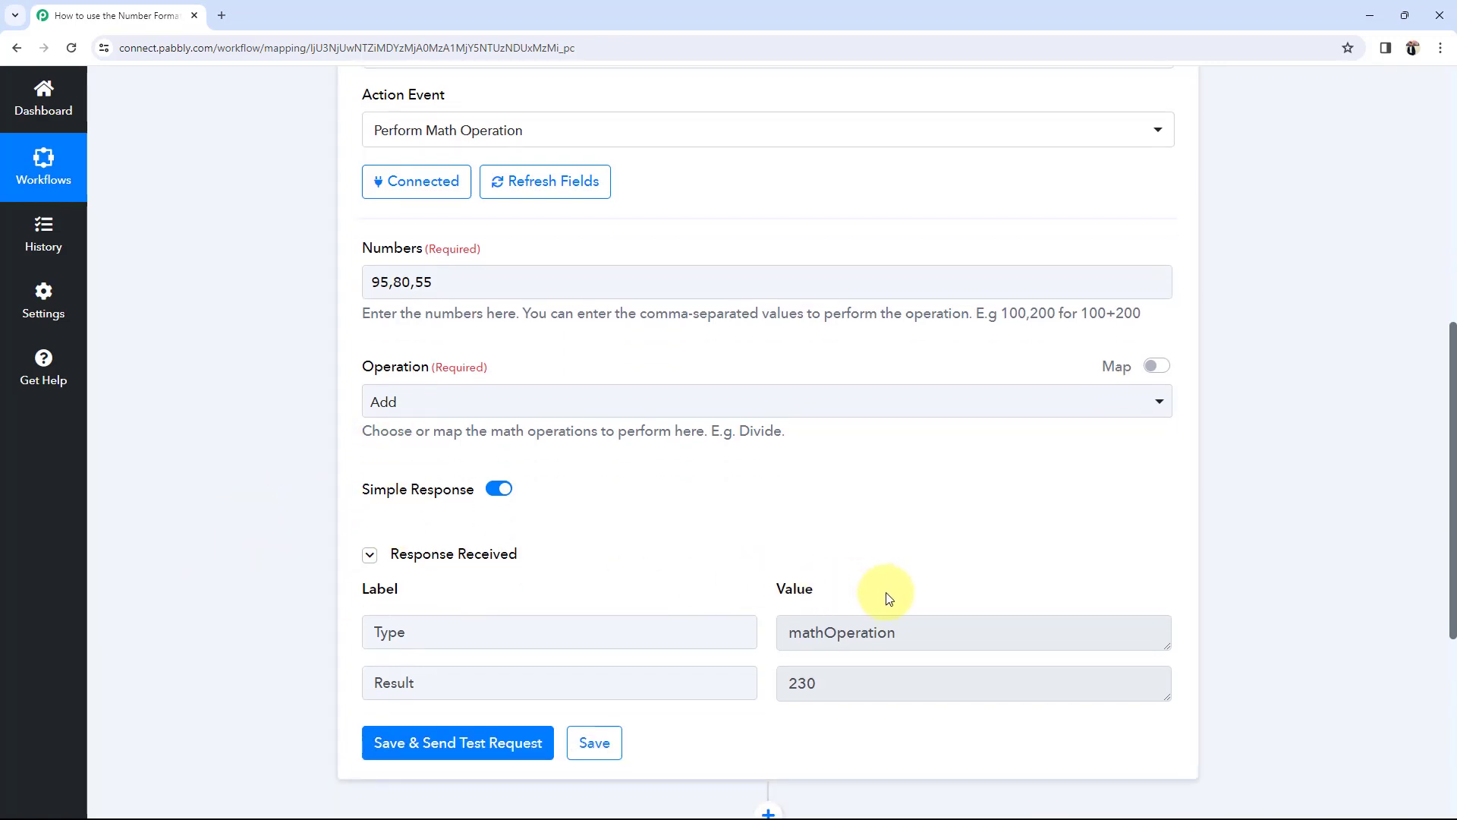
left_click(926, 630)
left_click(828, 682)
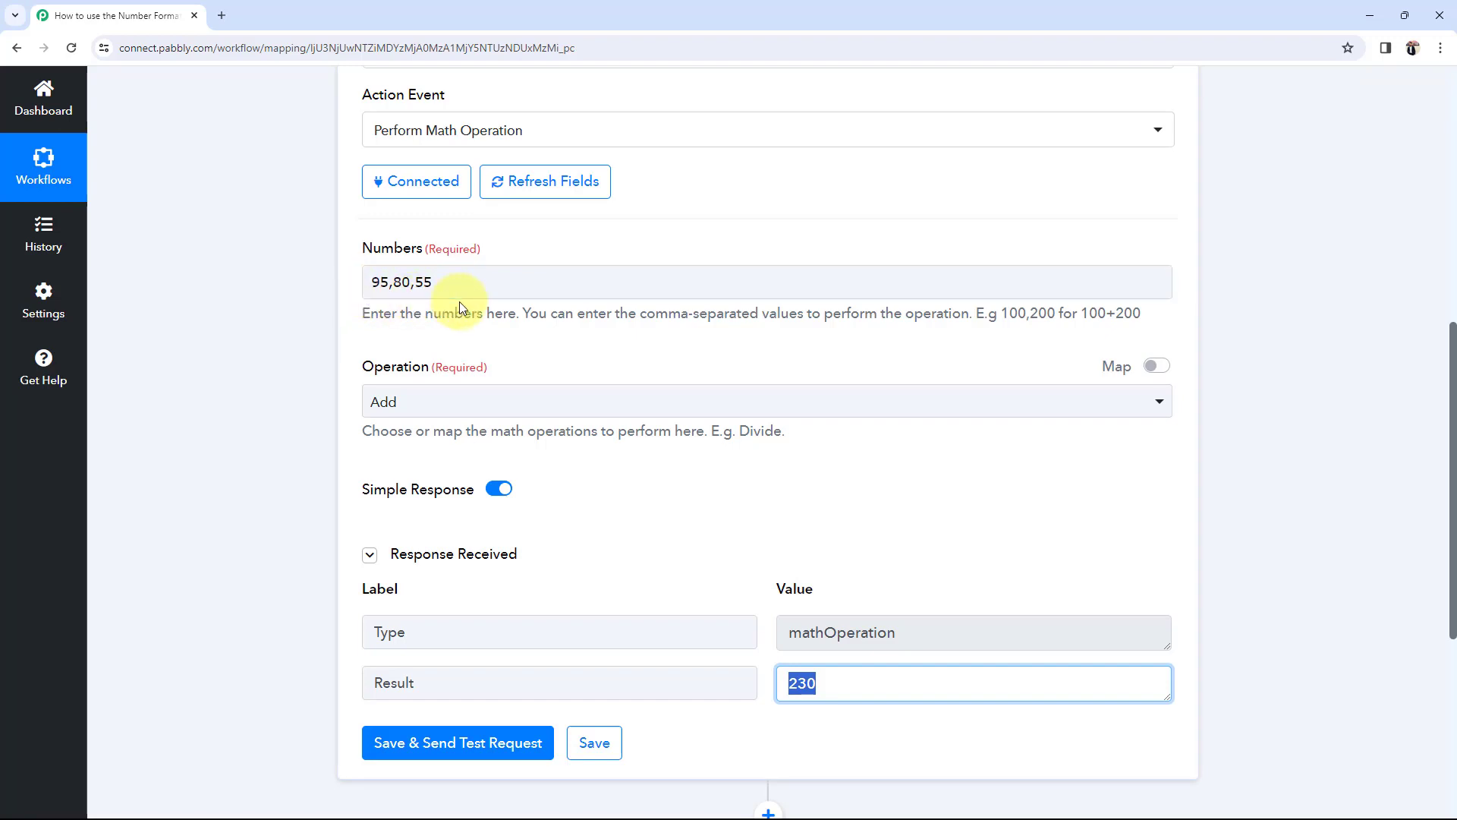
Change the math operation to Subtract, then save and send a test request.
left_click(387, 403)
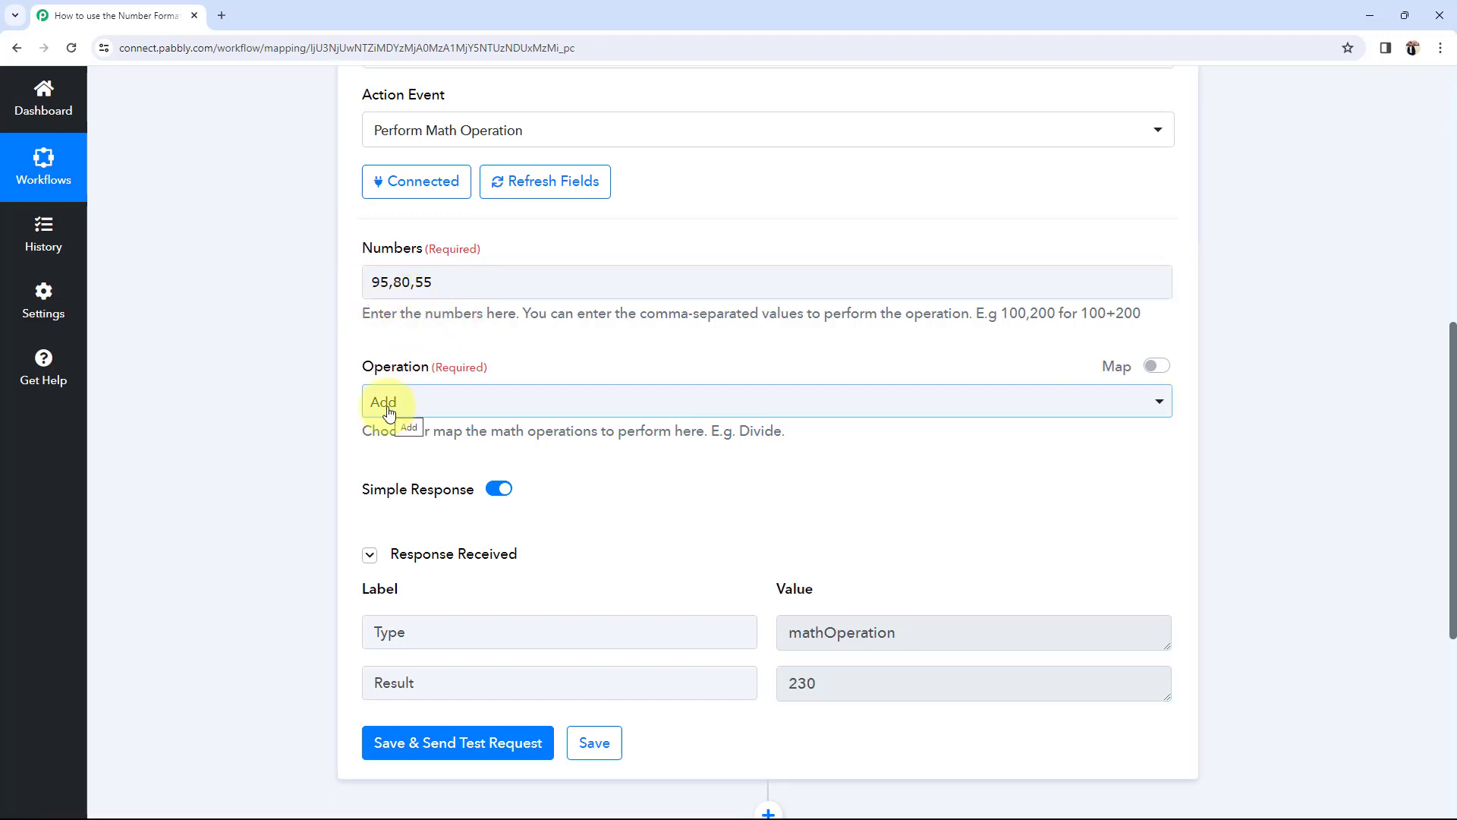
left_click(388, 409)
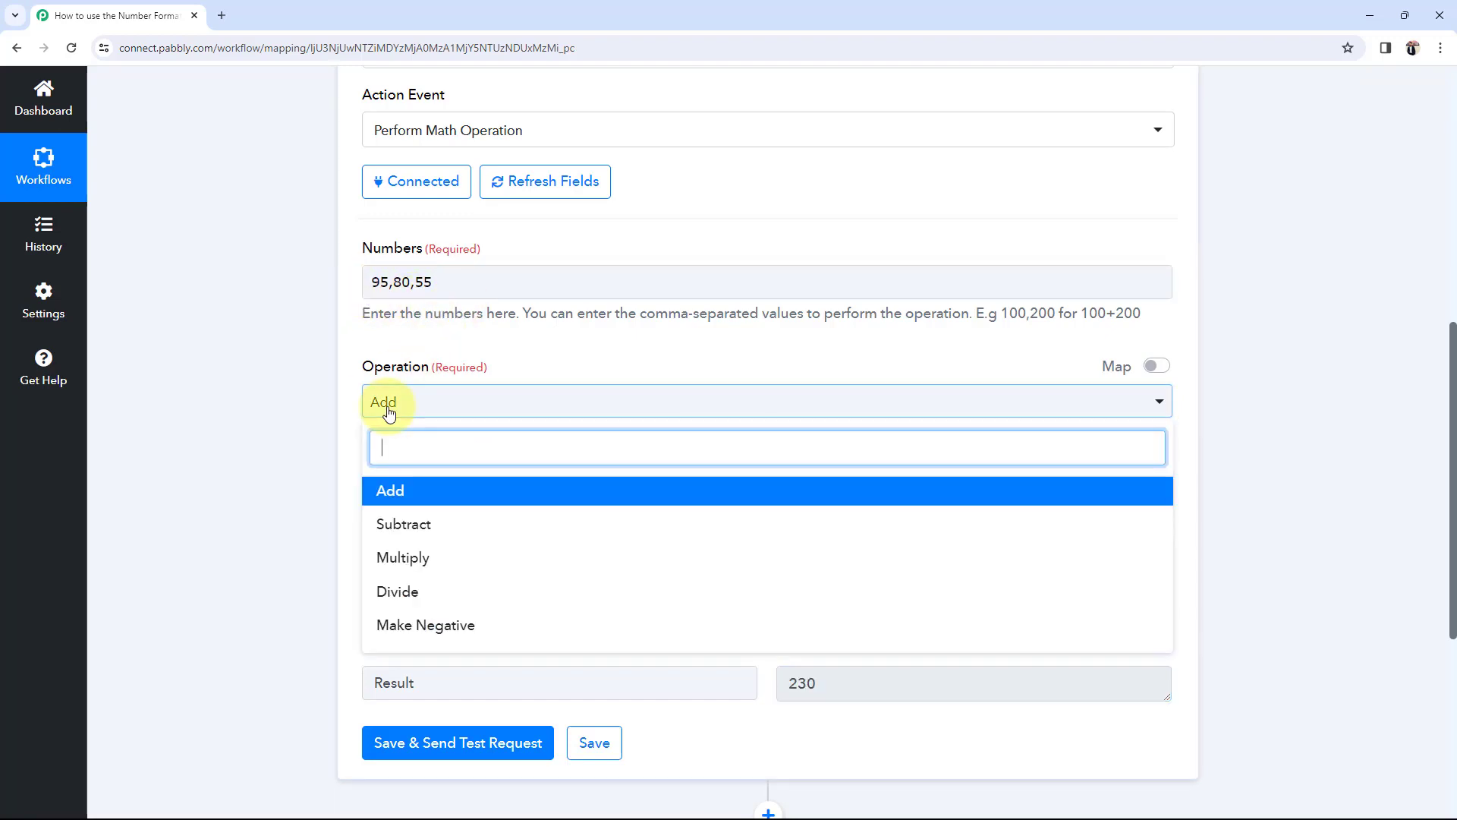
left_click(388, 525)
left_click(371, 736)
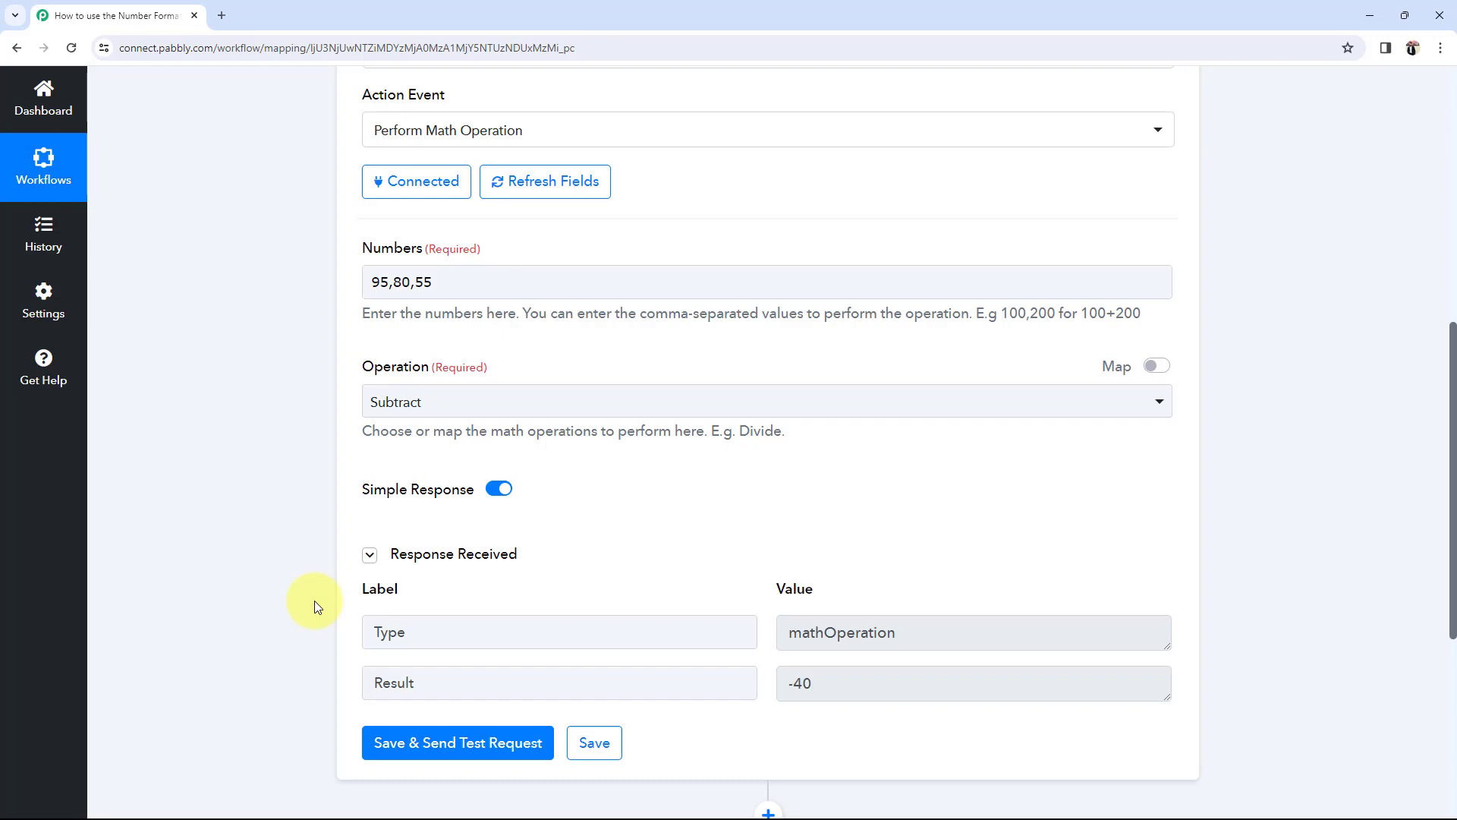
Switch the math operation to Multiply, then save and send a test request.
left_click(419, 403)
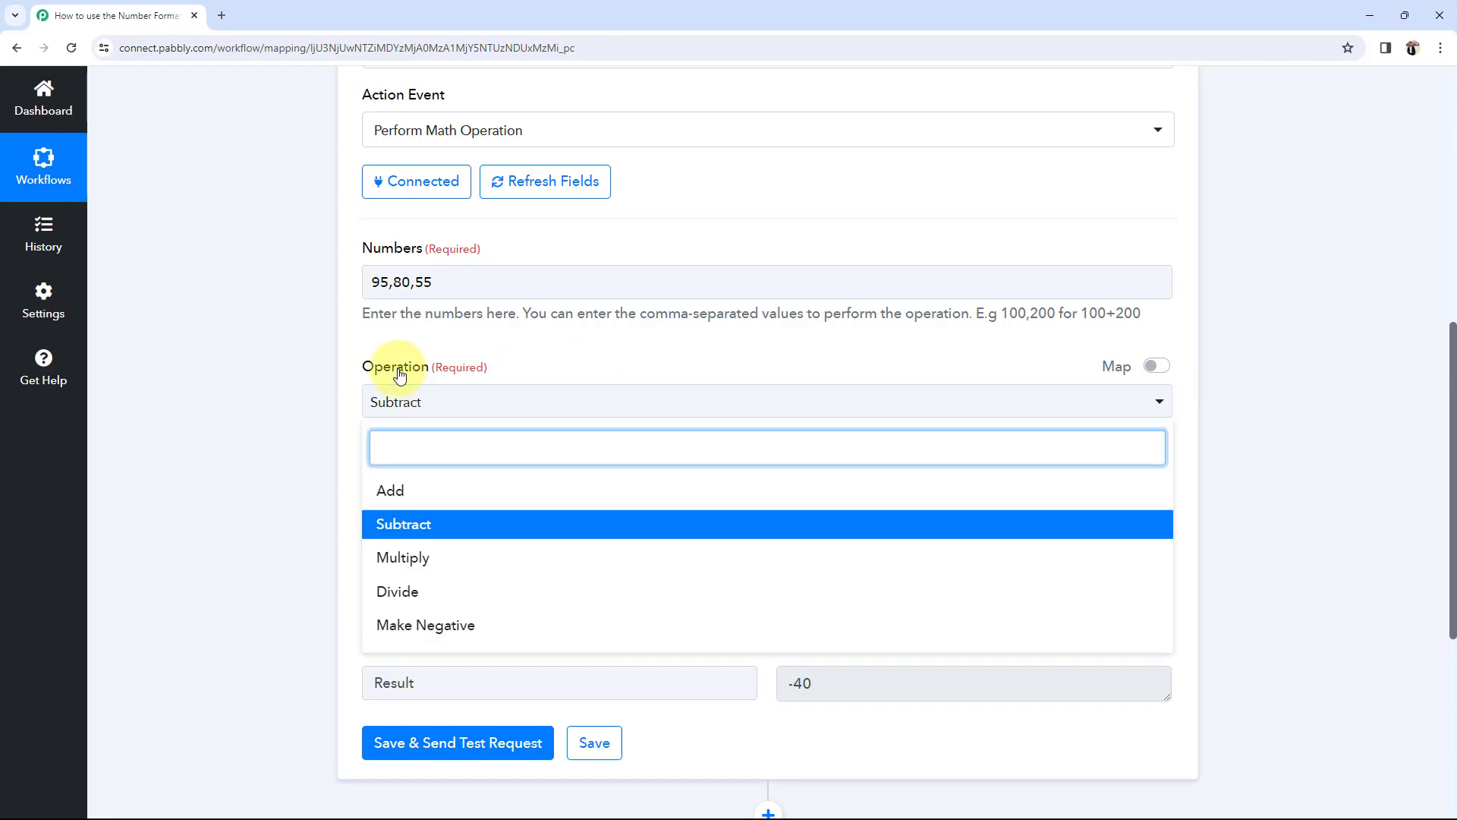
left_click(417, 554)
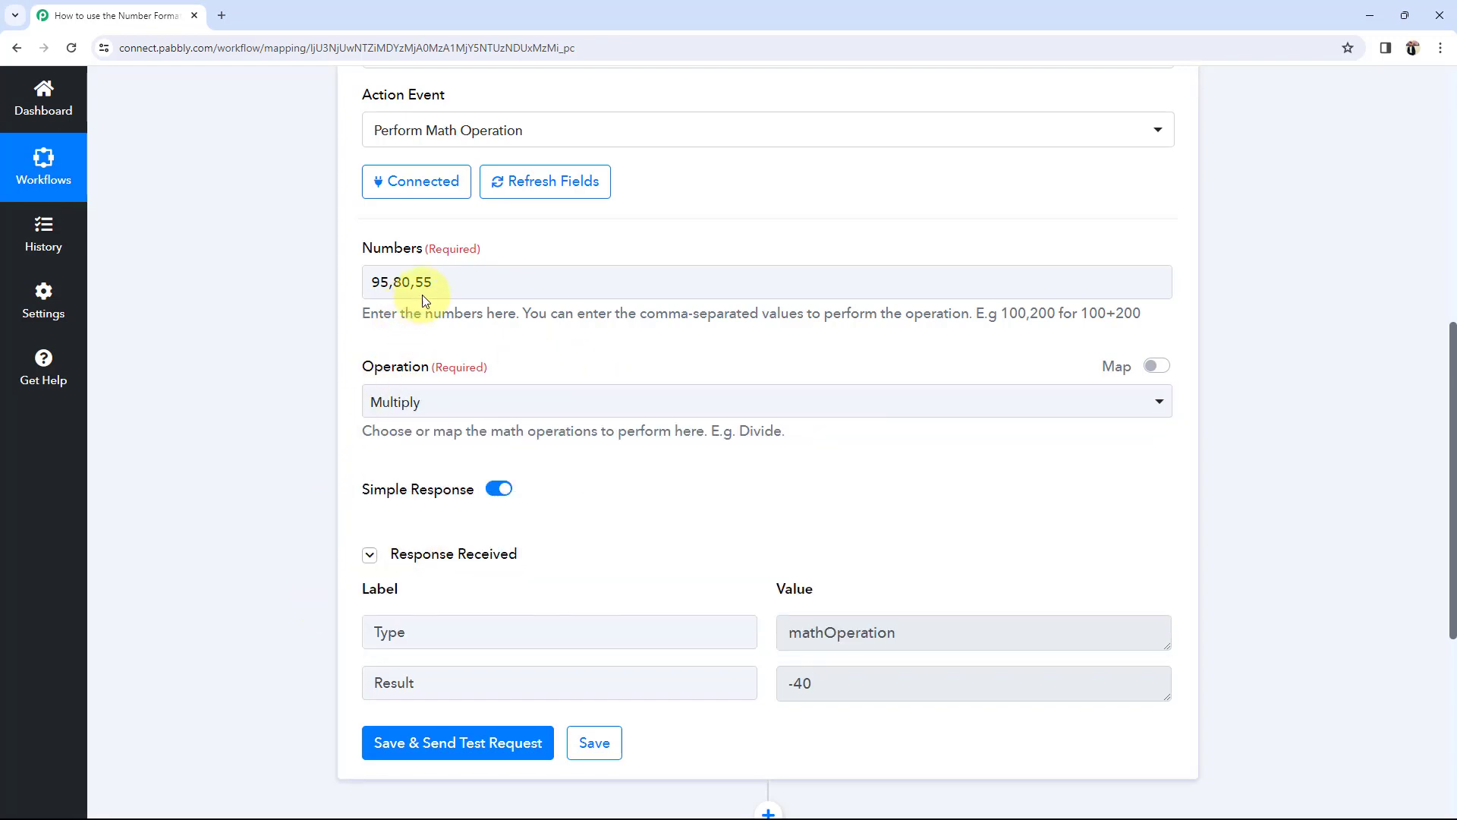
left_click(543, 272)
left_click(410, 752)
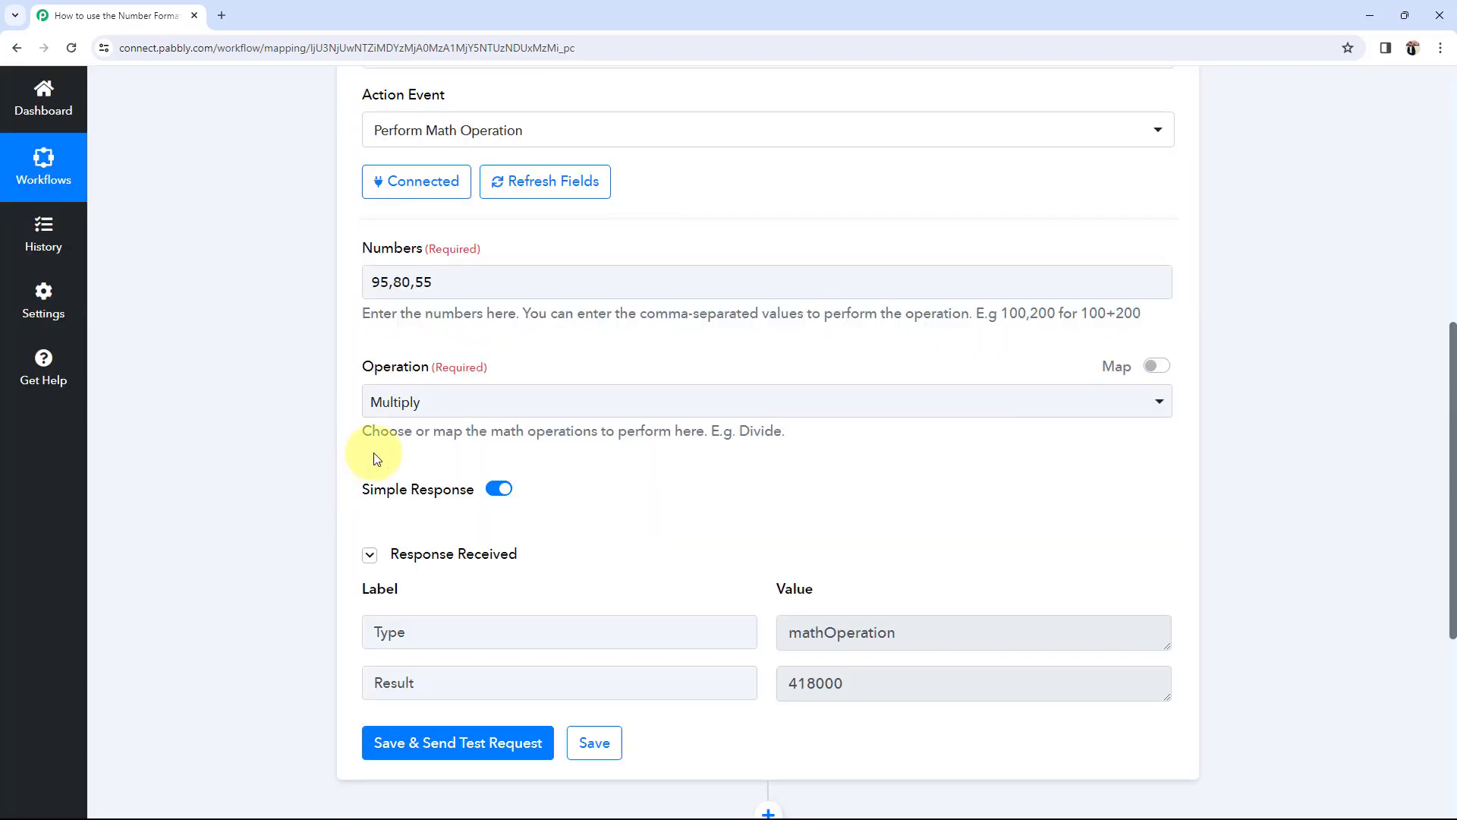
Append 62 to the list of numbers, resend the Multiply test request, and check the result.
left_click(469, 275)
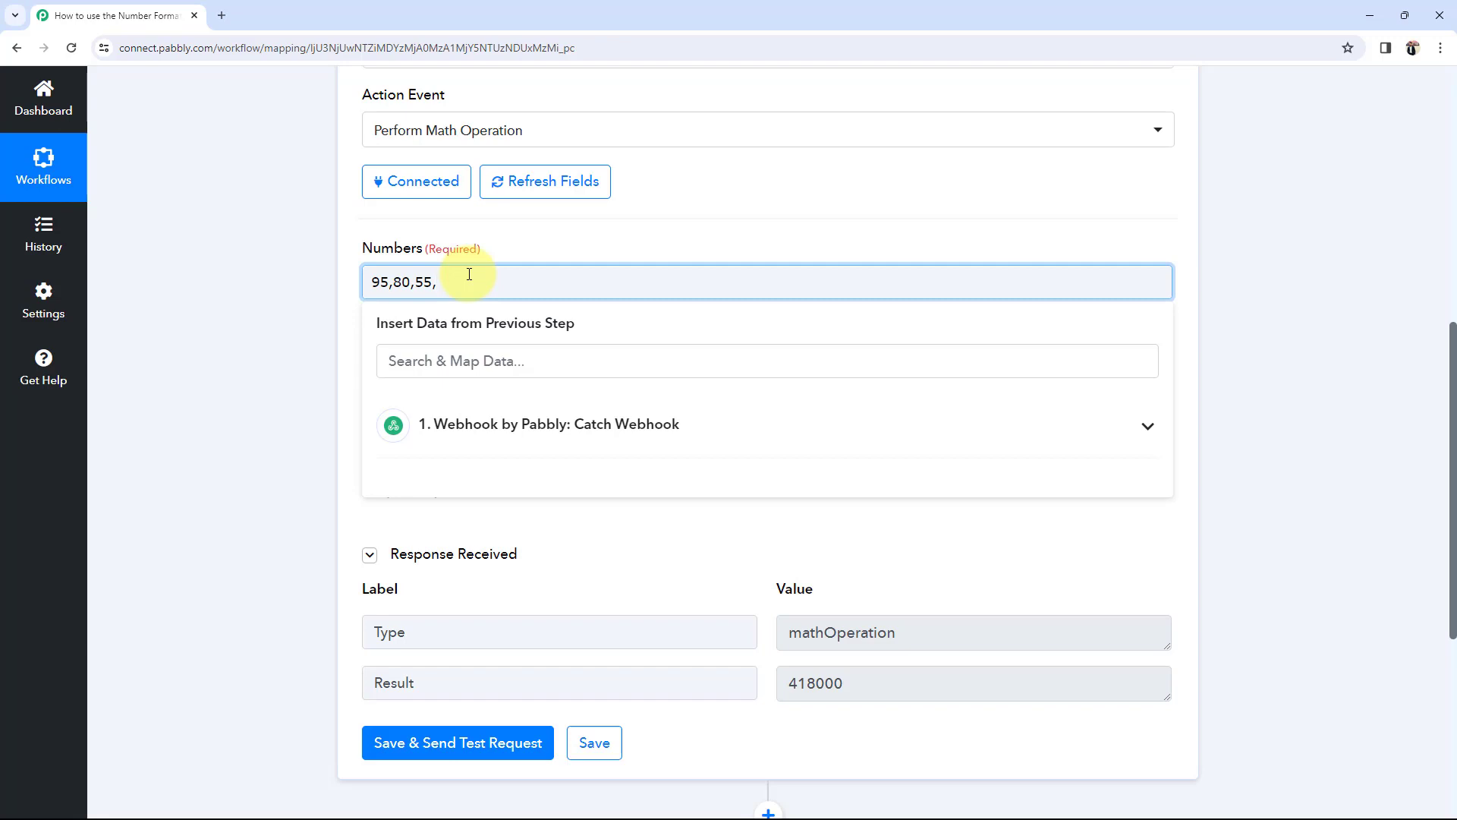
left_click(179, 676)
scroll(304, 683, "down", 1)
left_click(409, 670)
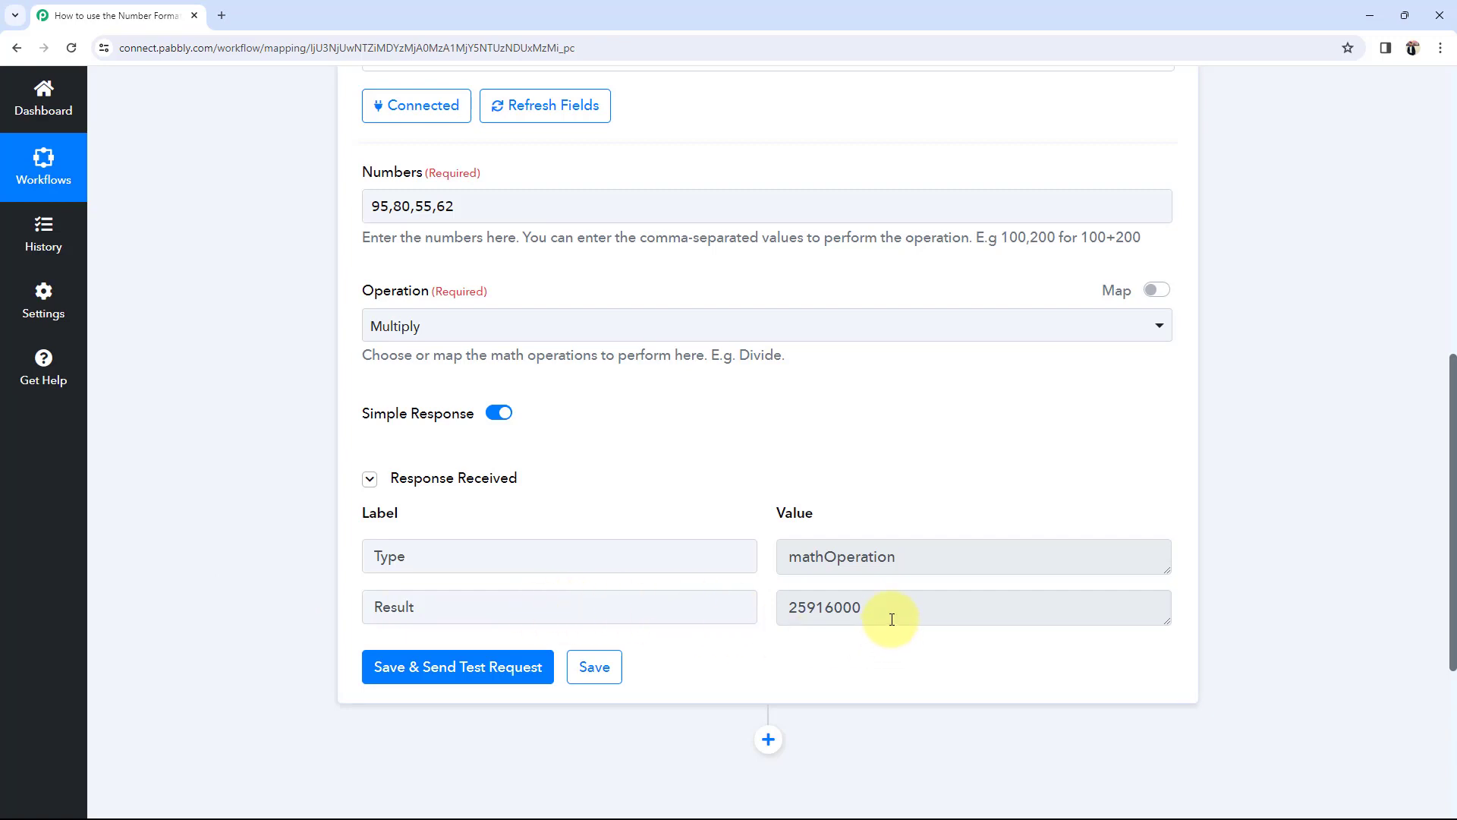
left_click_drag(885, 616, 785, 624)
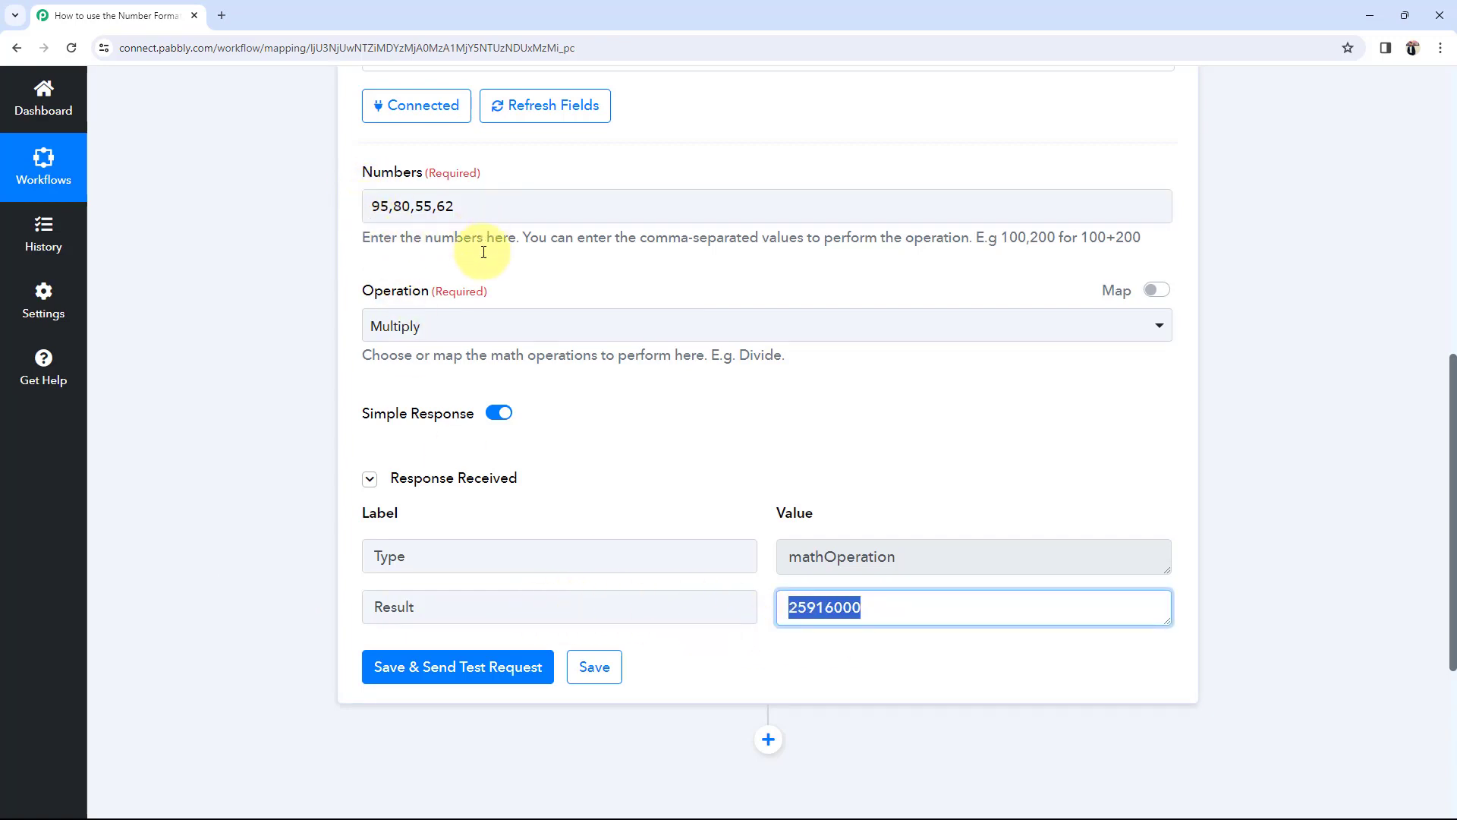
Change the math operation to Divide, save and send a test request, and check the result.
left_click(432, 323)
left_click(414, 513)
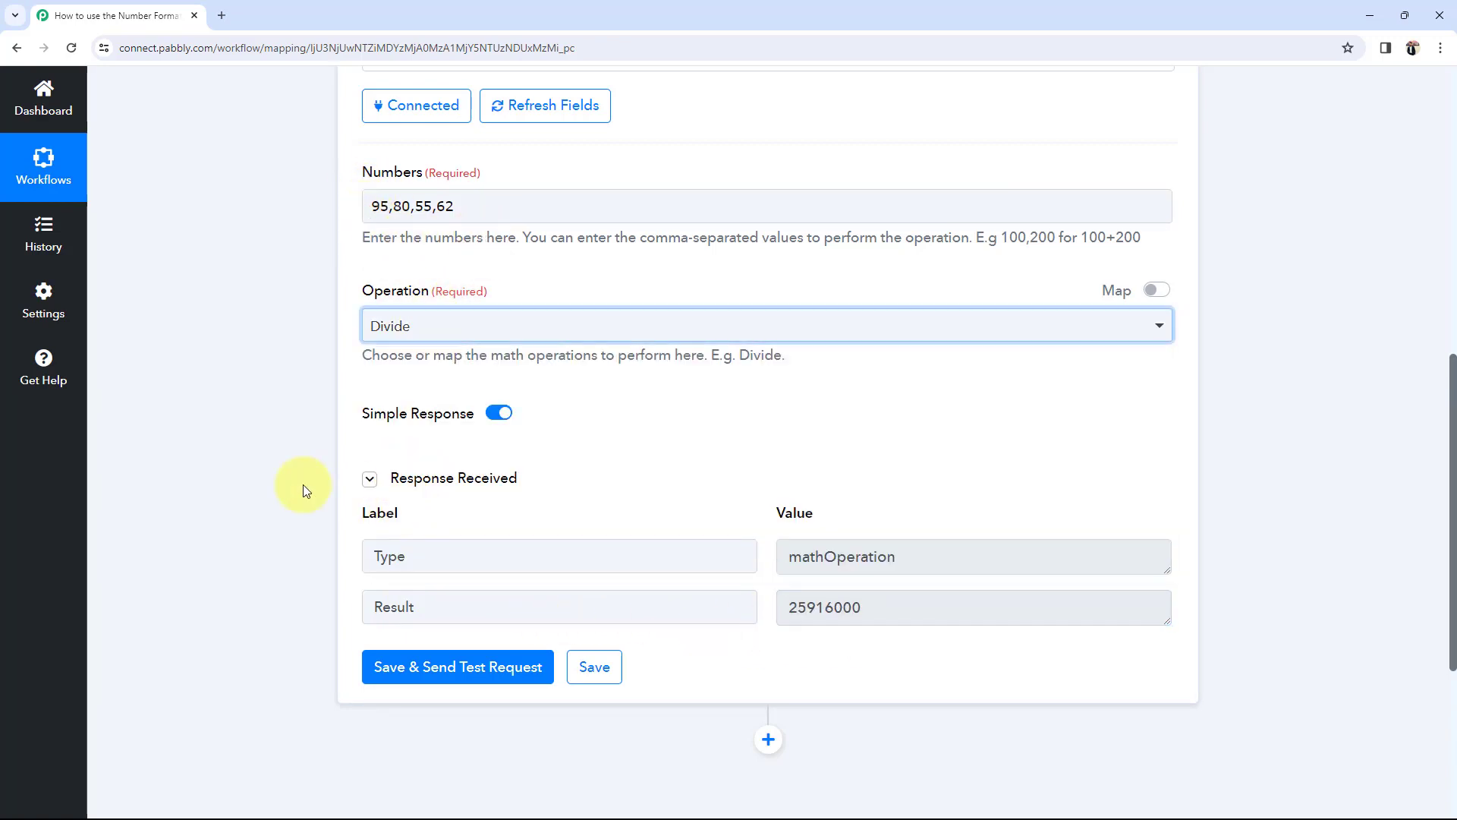
left_click(418, 665)
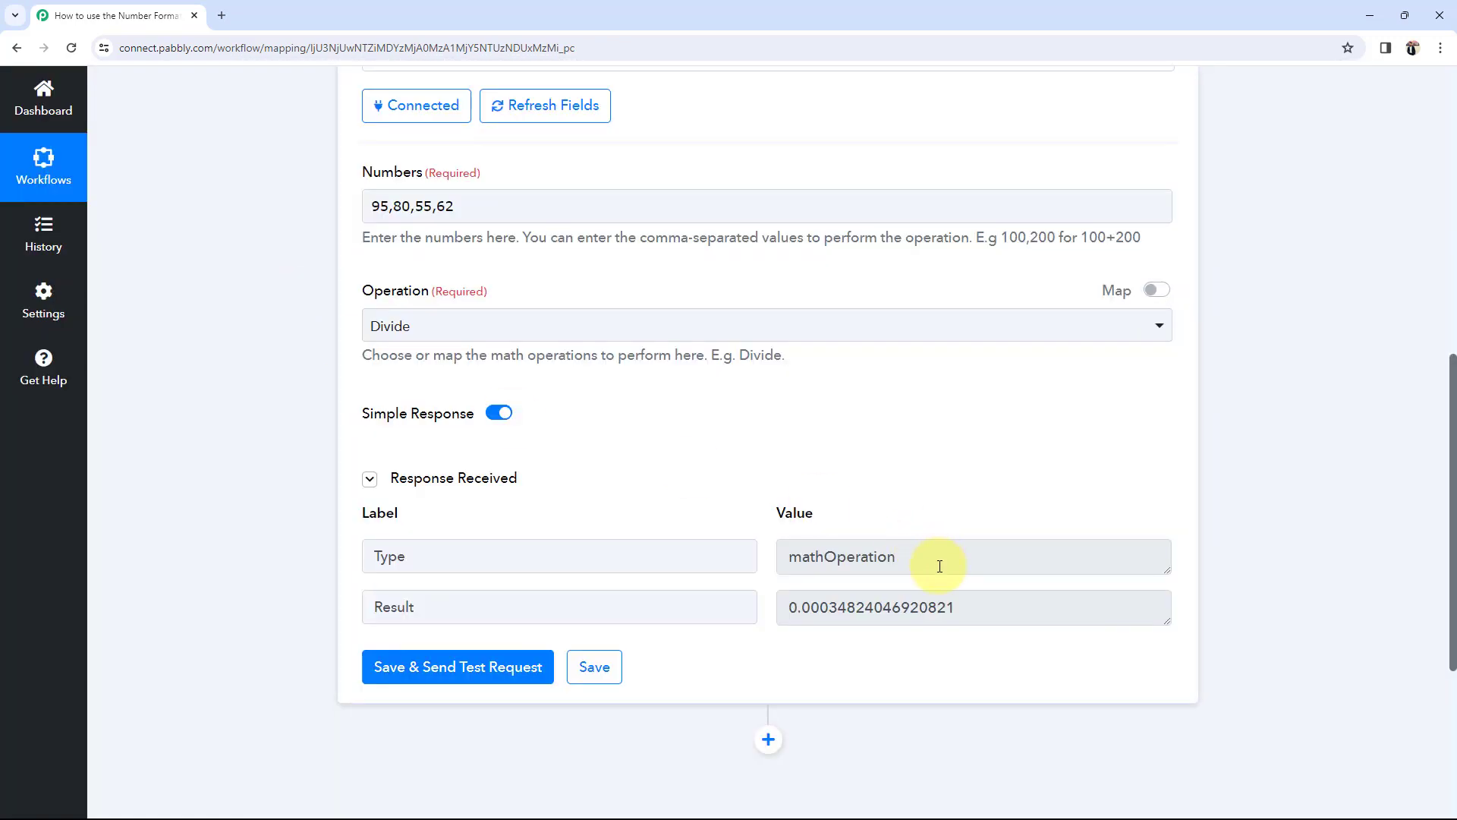
left_click_drag(955, 607, 782, 607)
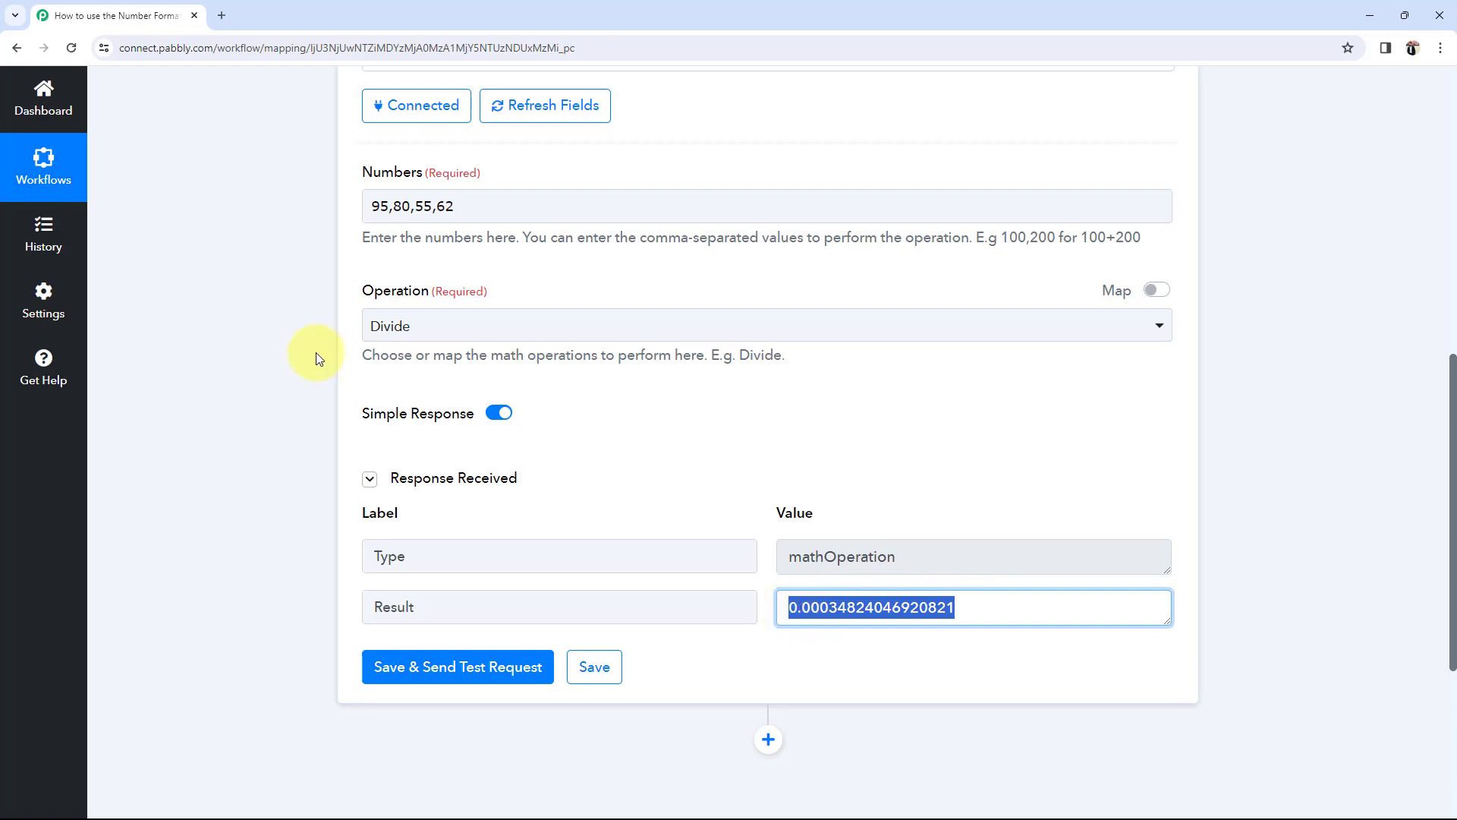
Reduce the numbers to 95,27, resend the Divide test request, and compare the result with the input.
left_click(478, 206)
key("BackSpace")
key("BackSpace")
key("BackSpace")
key("BackSpace")
key("BackSpace")
key("BackSpace")
key("BackSpace")
key("BackSpace")
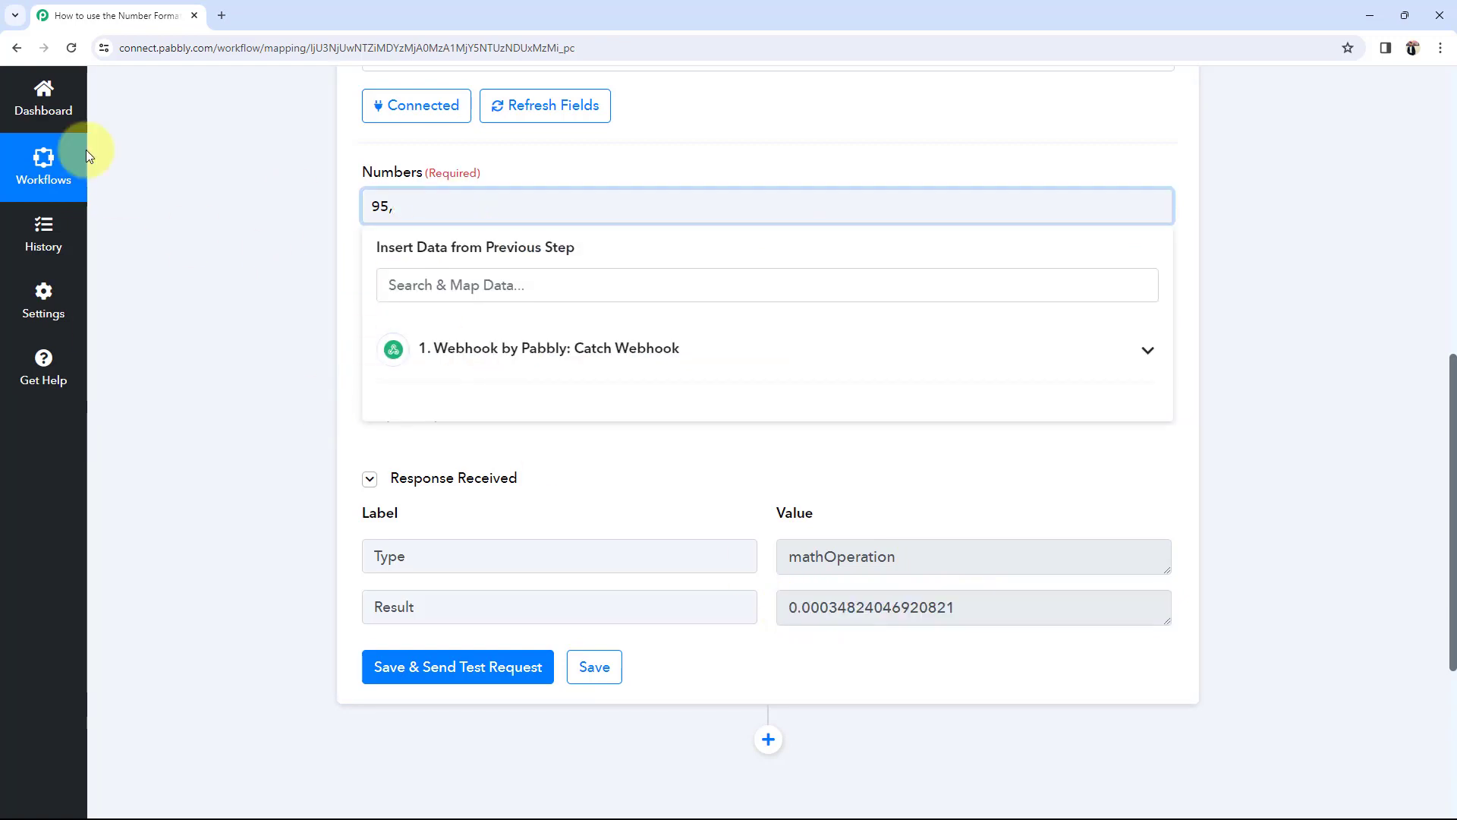
type("27")
left_click(214, 167)
left_click(411, 672)
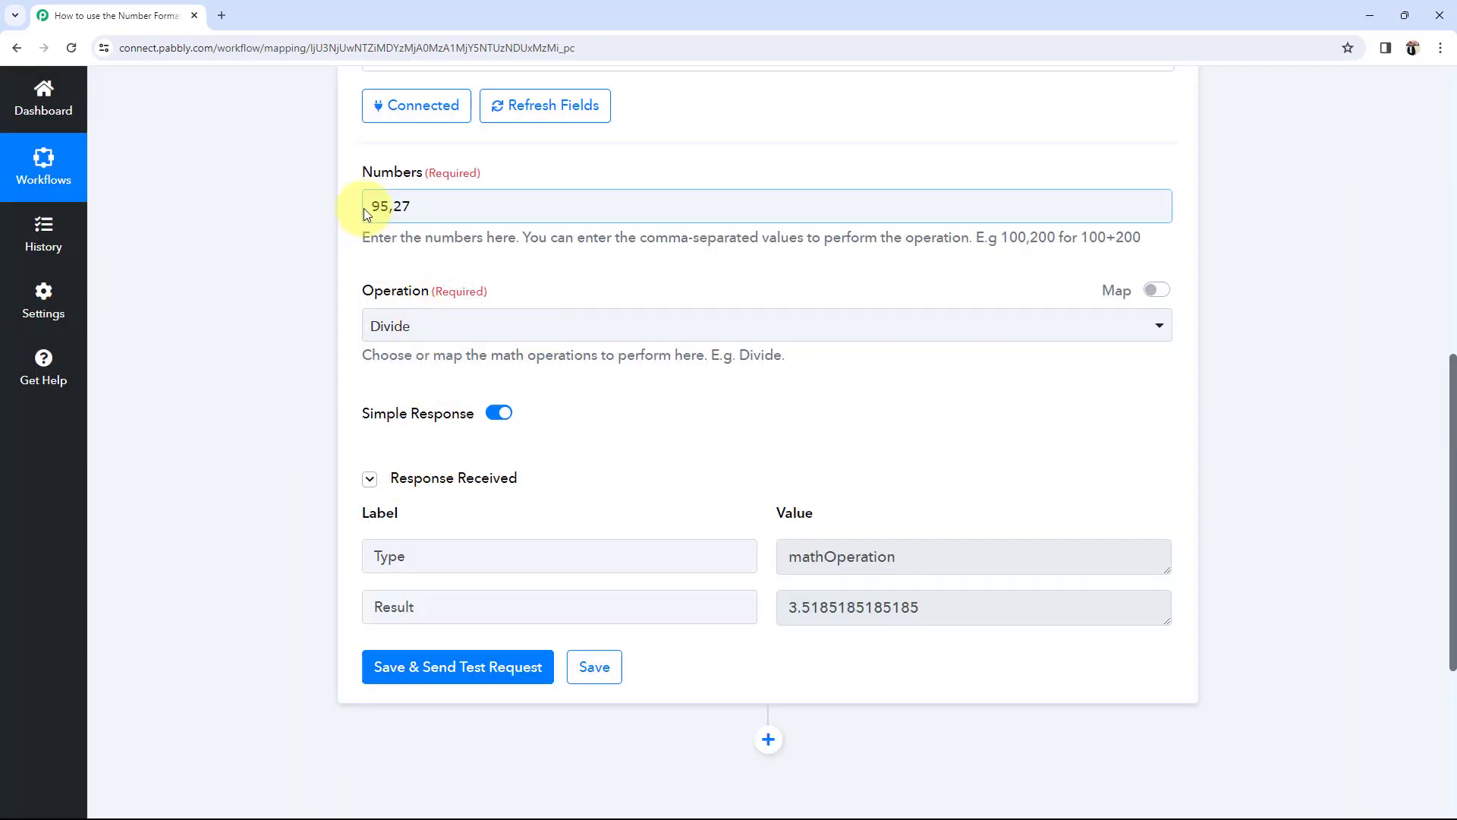
left_click(408, 206)
left_click_drag(408, 205, 364, 205)
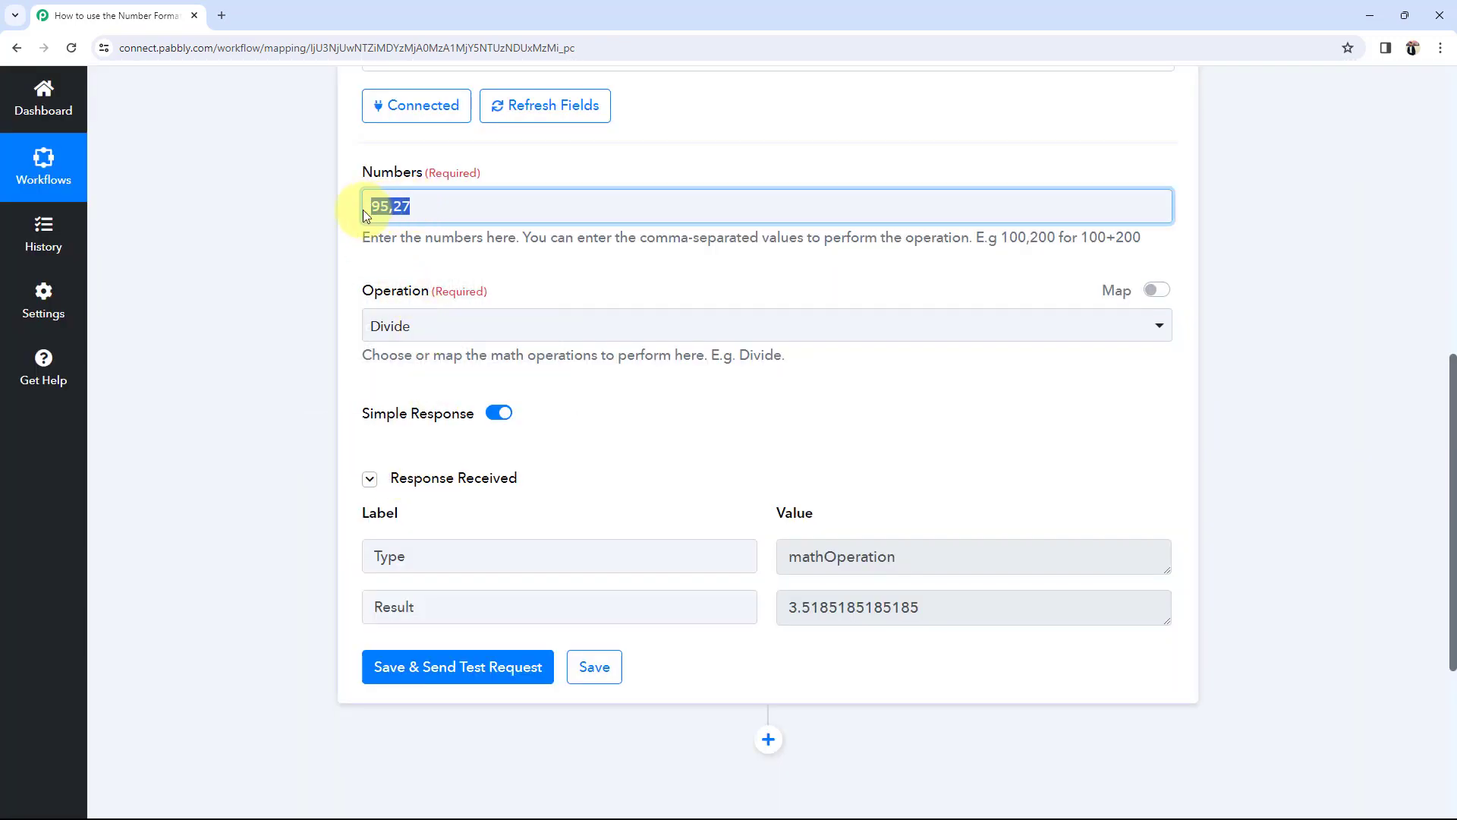
left_click(787, 611)
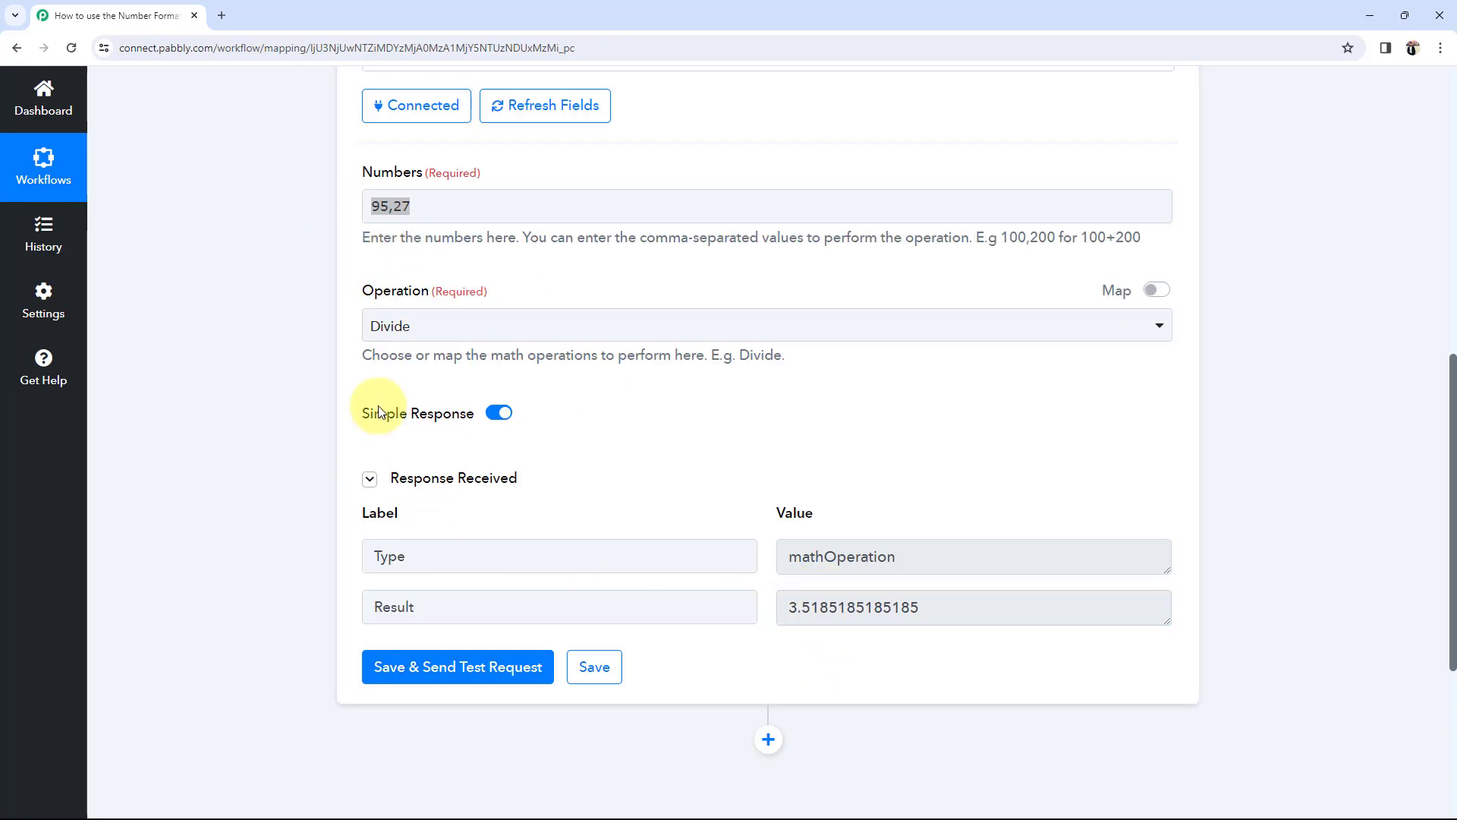
Set the math operation to Make Negative, save and send a test request, and check both returned values.
left_click(382, 326)
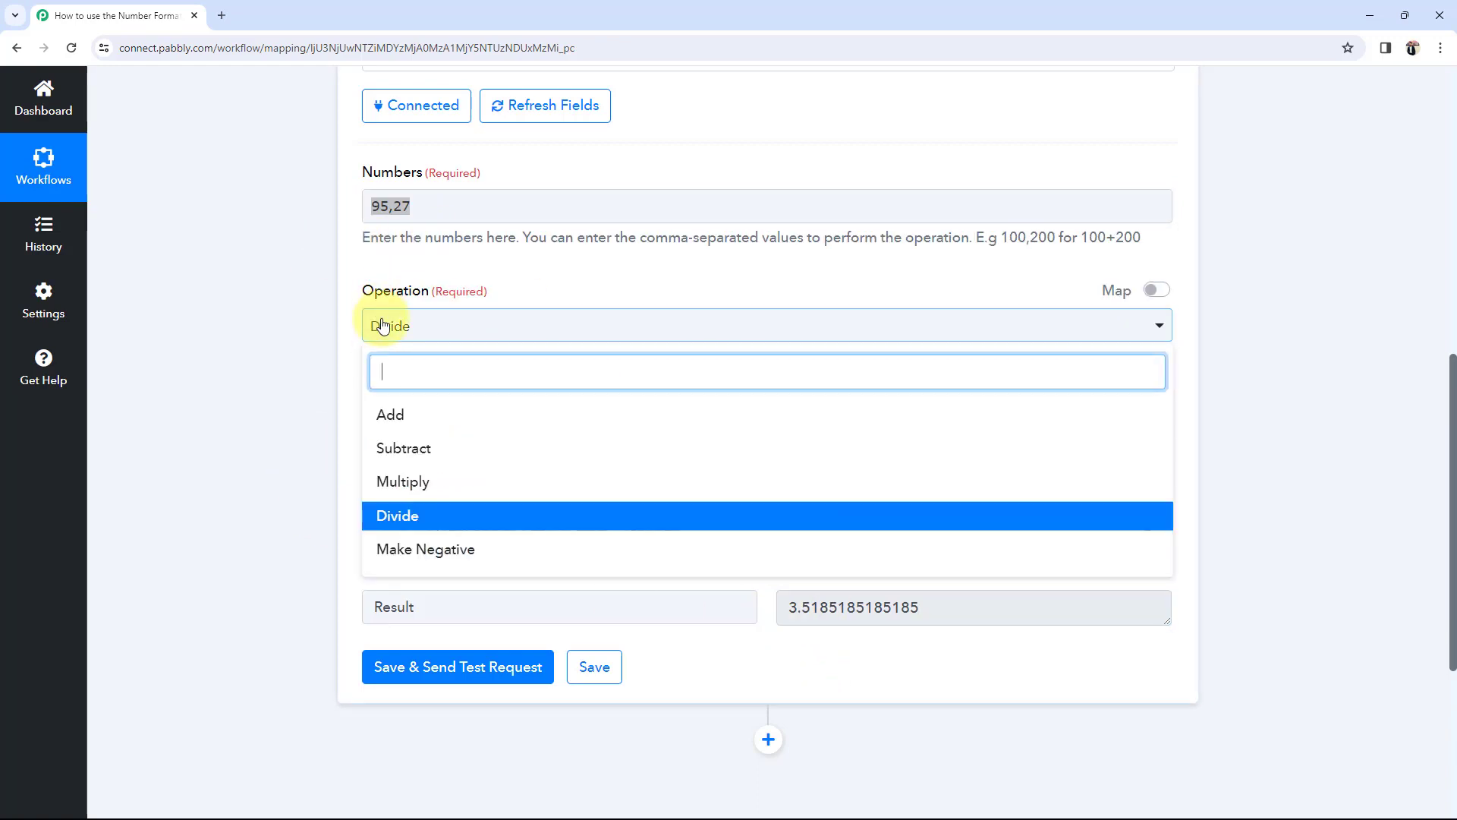
left_click(394, 552)
left_click(421, 683)
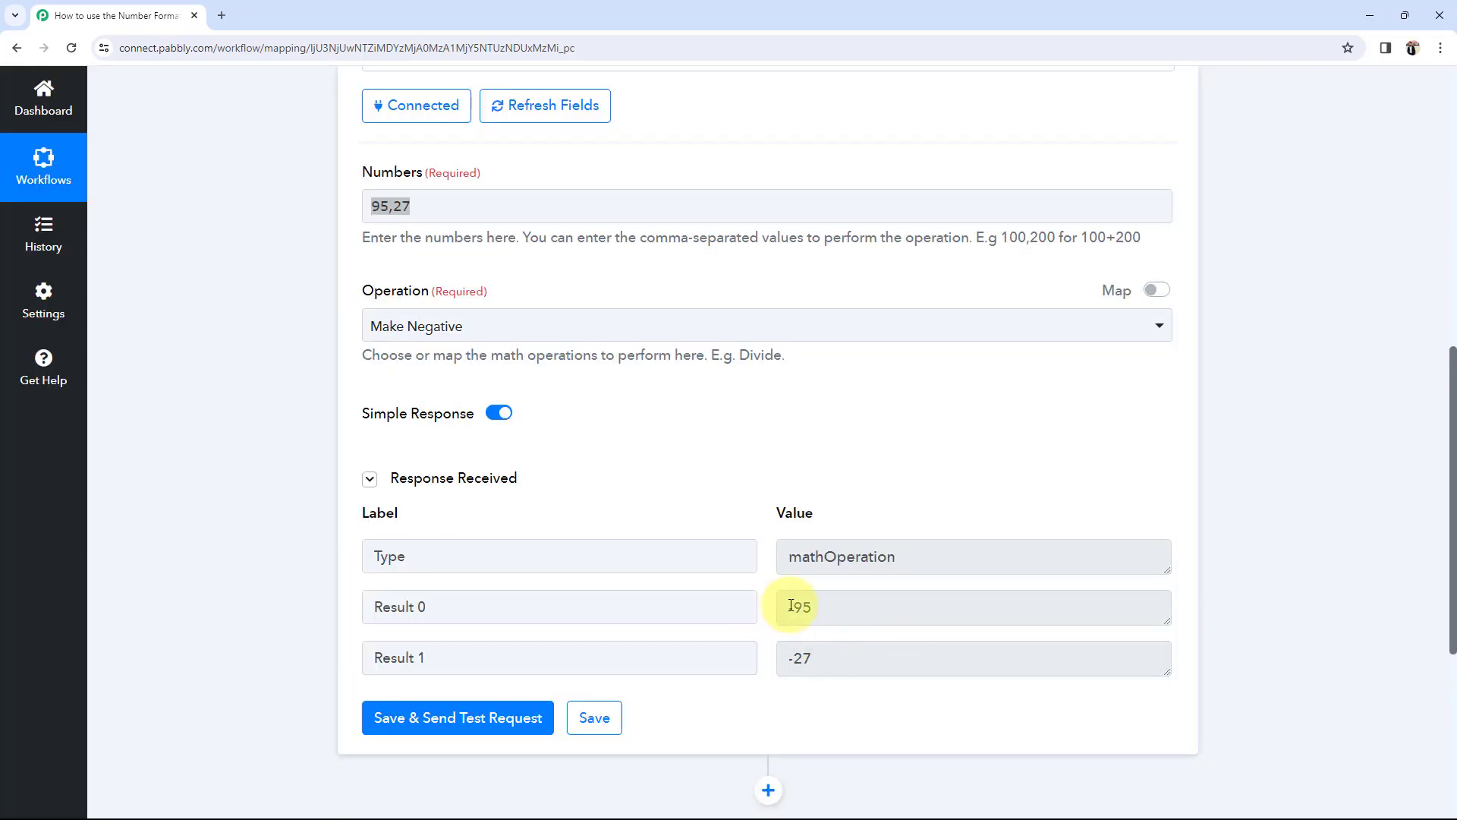
left_click(791, 605)
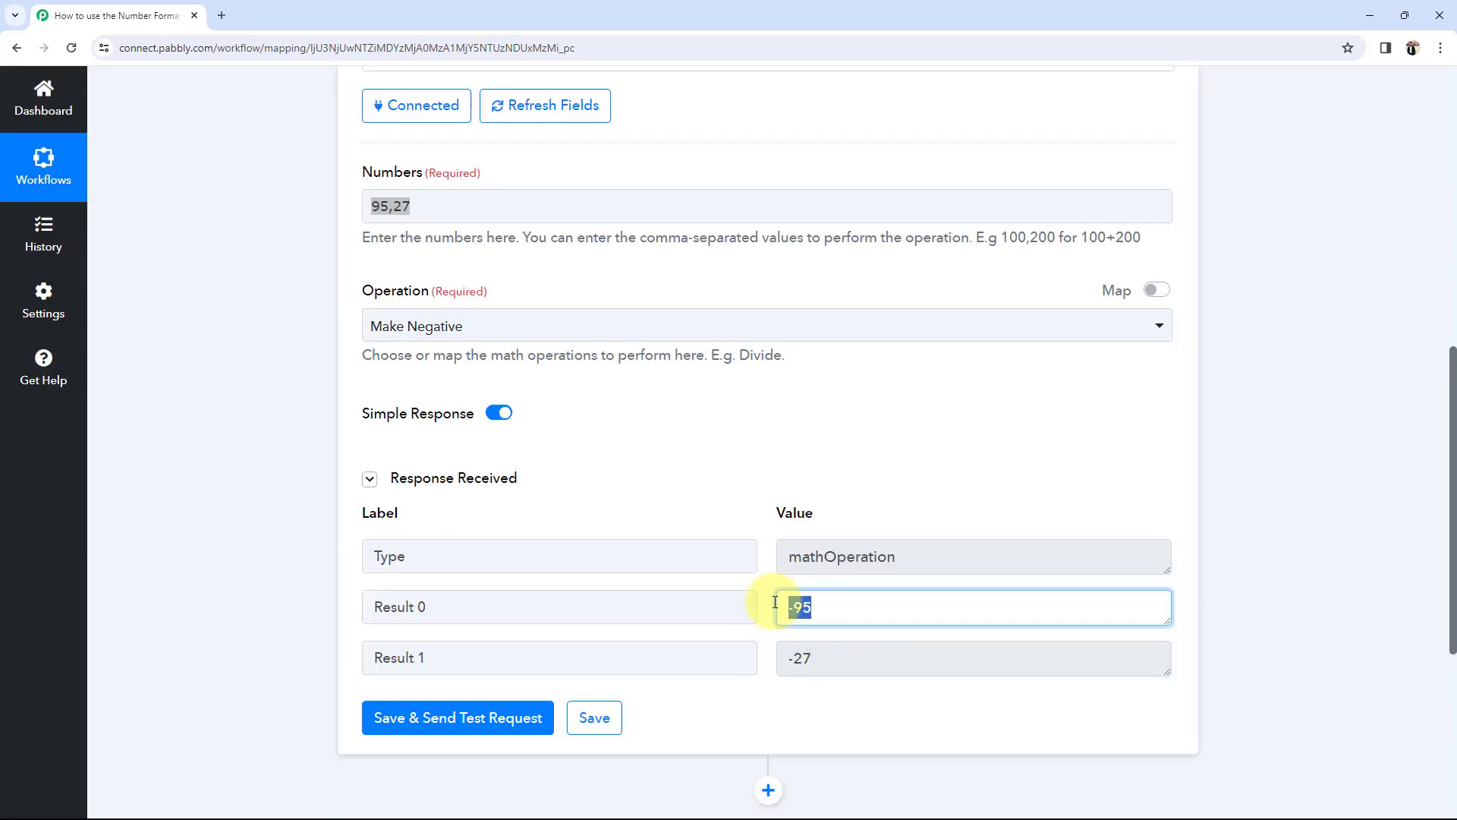
left_click(854, 661)
left_click(298, 591)
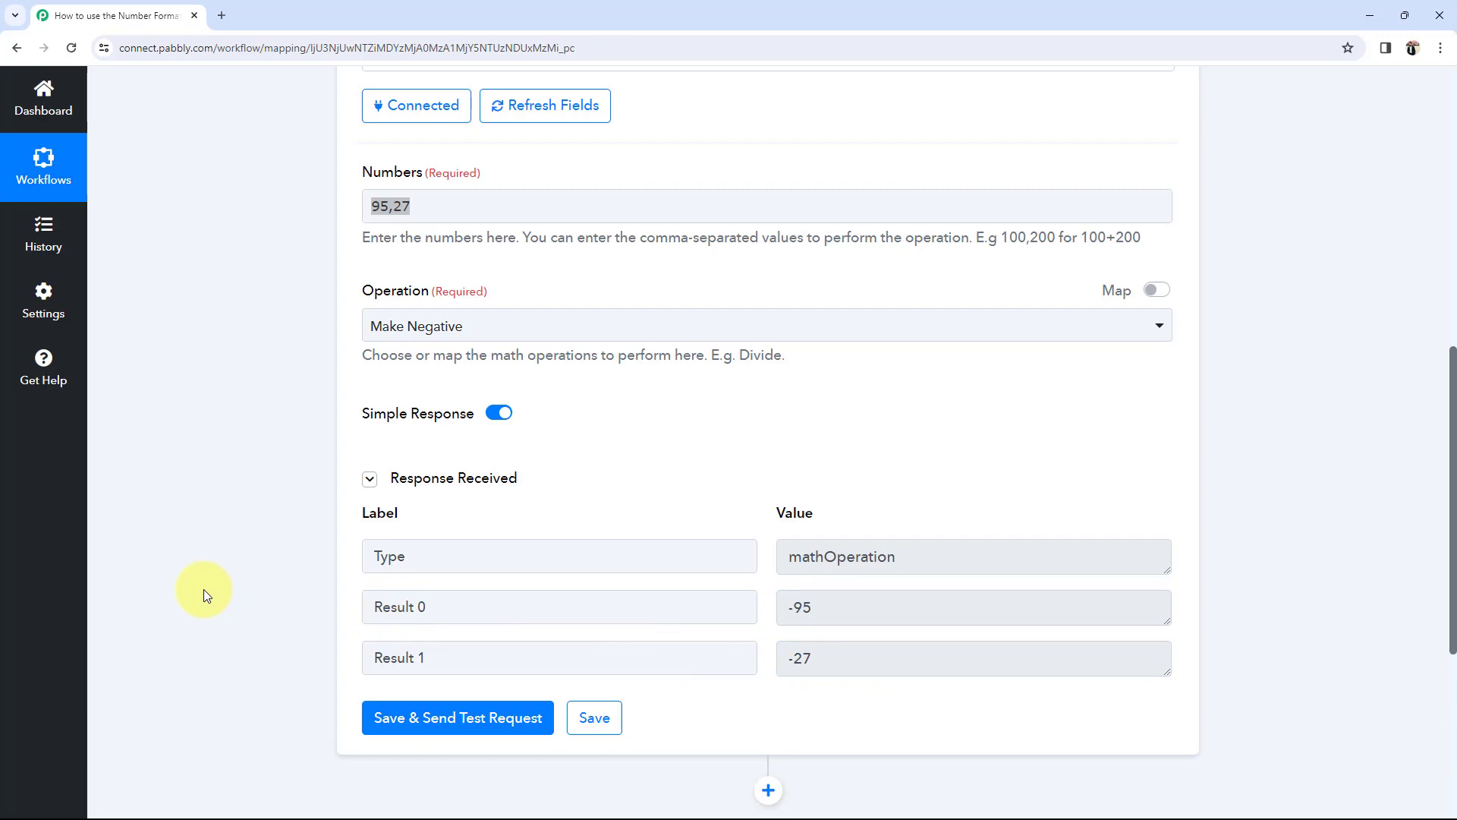
Clear all entries from the Numbers field of the math operation.
left_click(418, 204)
key("BackSpace")
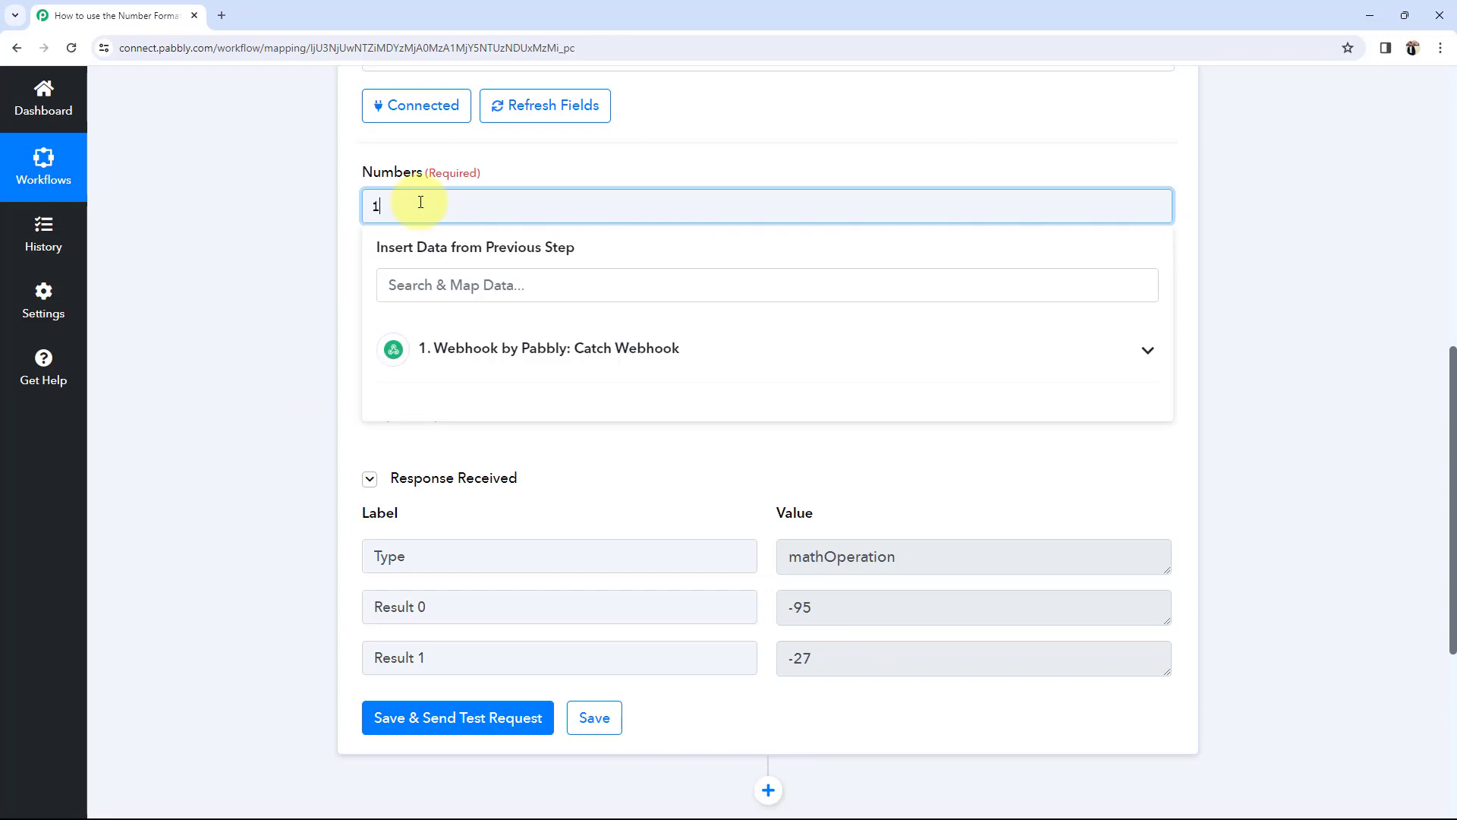
key("BackSpace")
key("BackSpace")
left_click(274, 304)
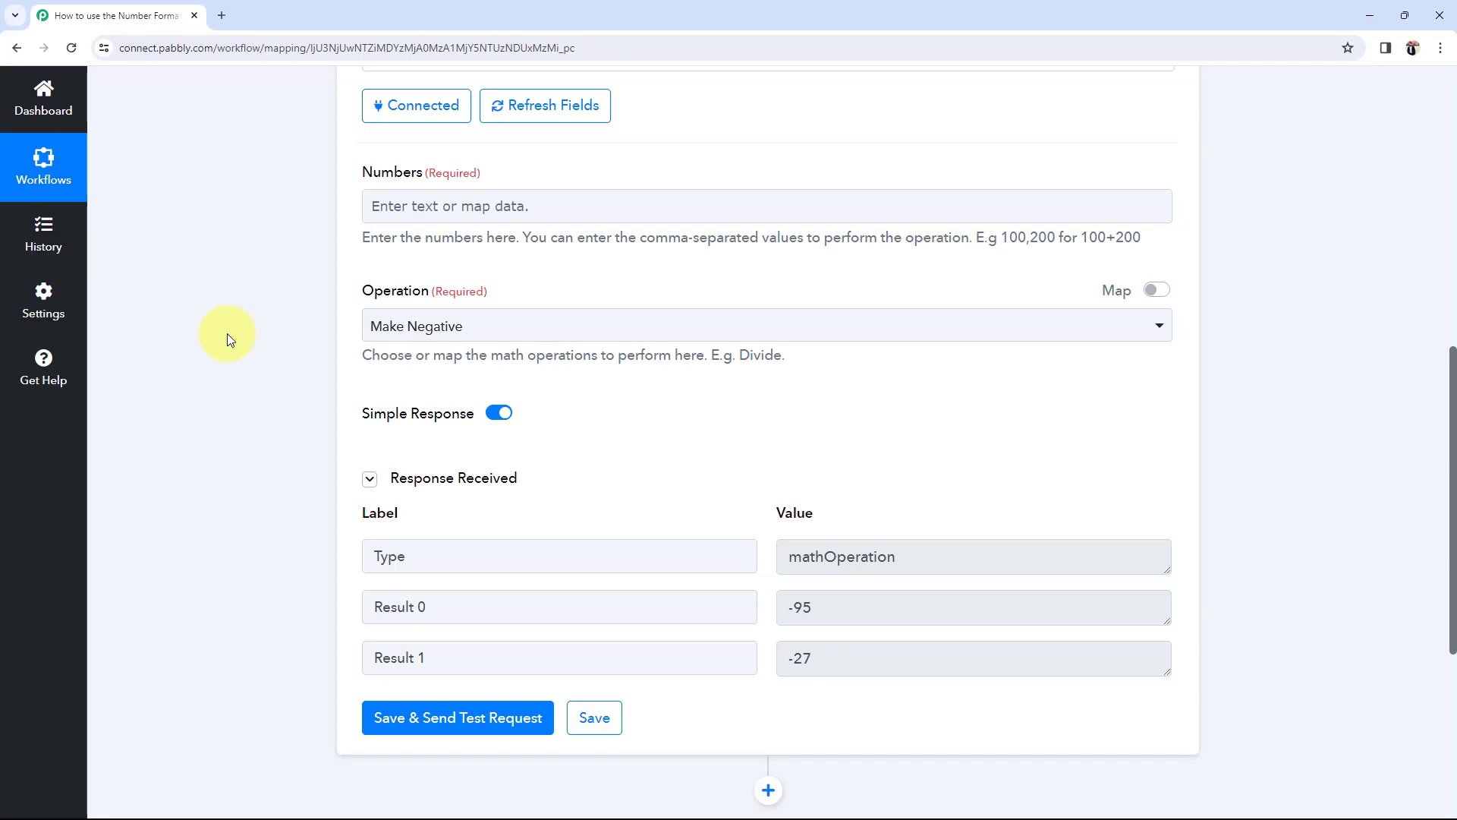
Expand the Catch Webhook trigger's received response and examine its Currency value.
scroll(226, 334, "up", 9)
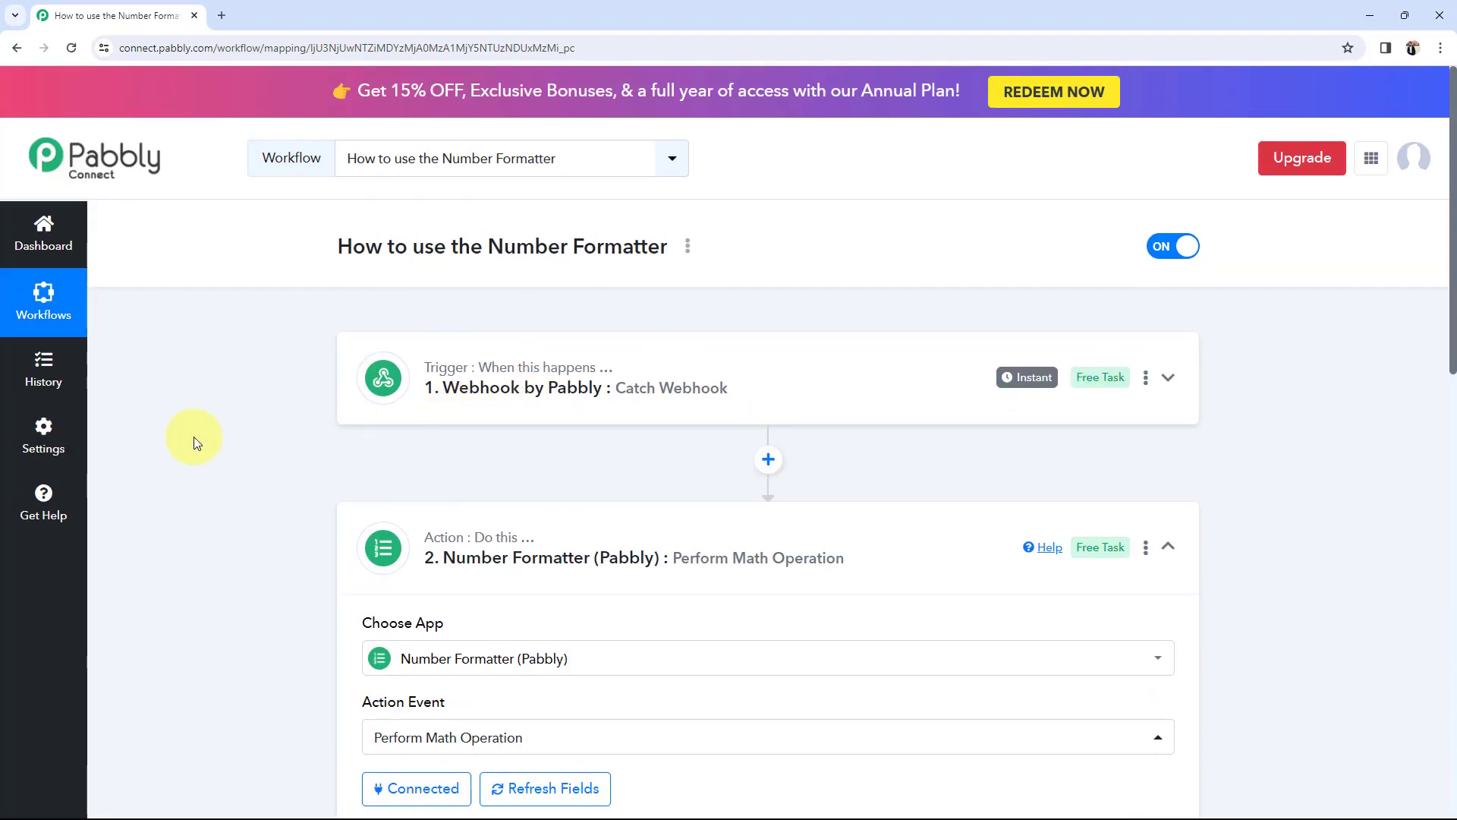
scroll(197, 448, "down", 8)
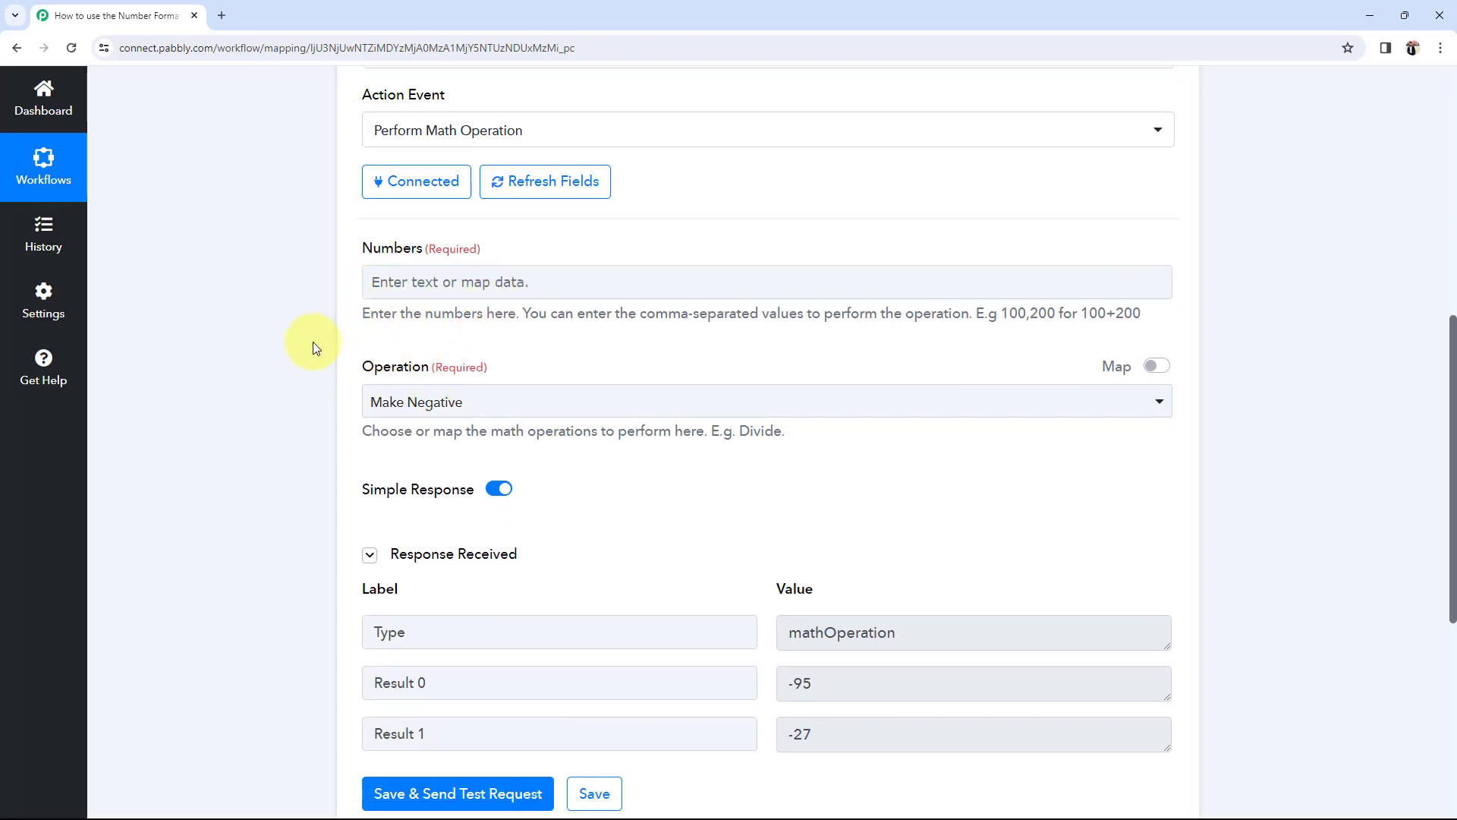
scroll(263, 401, "up", 8)
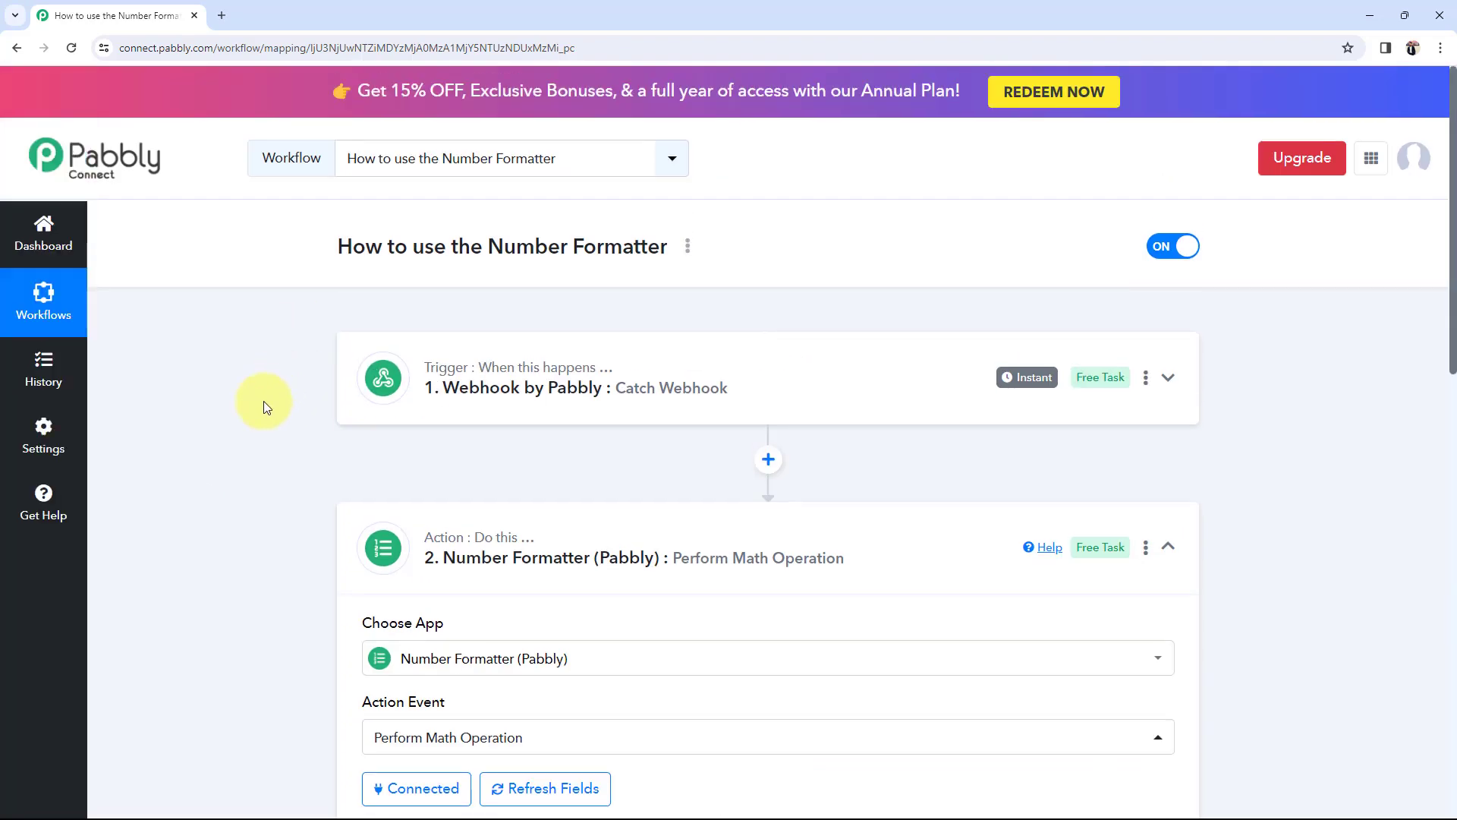
left_click(463, 408)
scroll(284, 591, "down", 5)
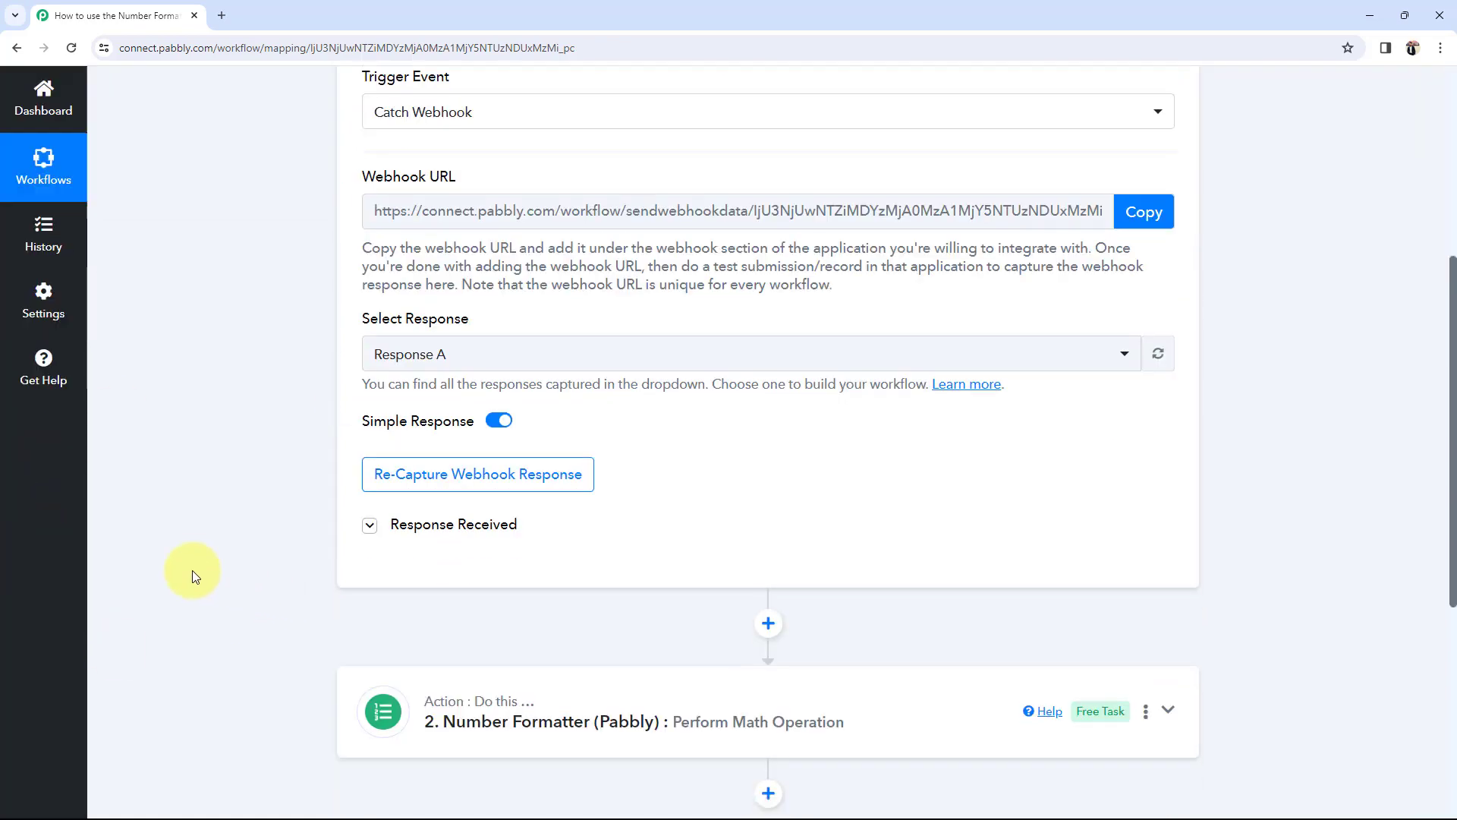
left_click(358, 531)
scroll(261, 557, "down", 1)
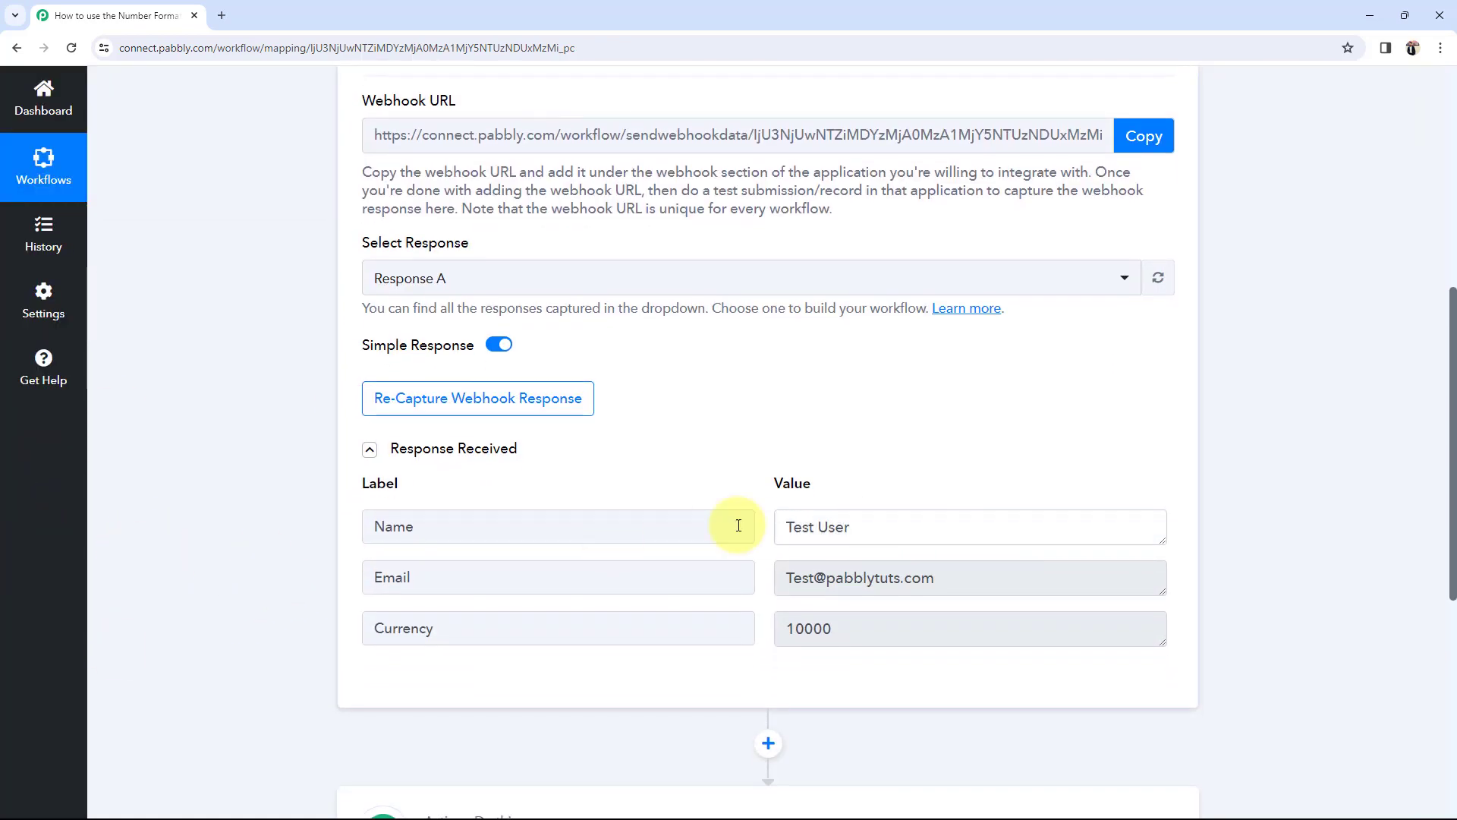
left_click(820, 630)
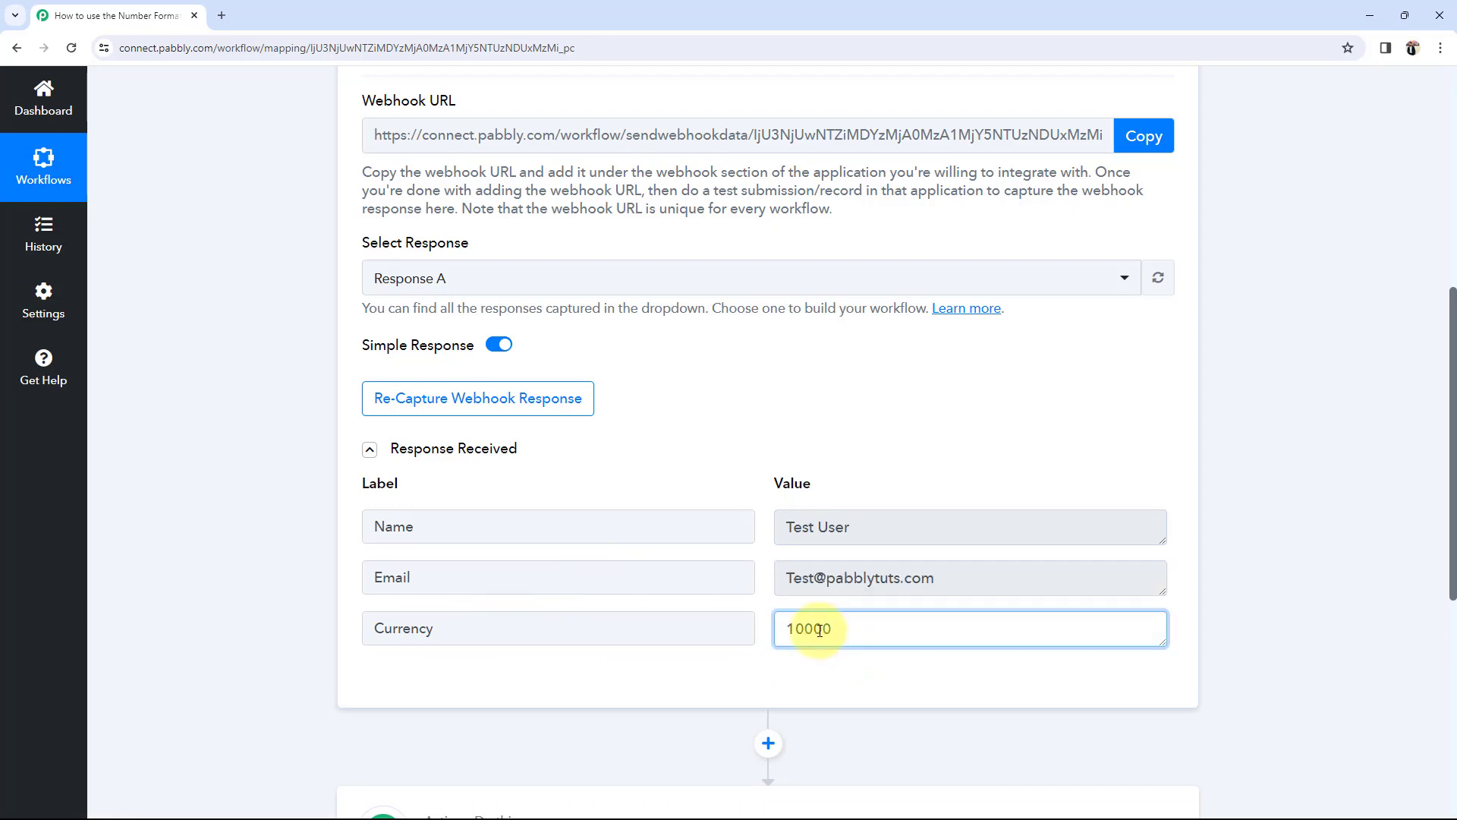
mouse_move(833, 628)
left_mouse_down()
mouse_move(768, 640)
mouse_move(807, 622)
left_mouse_up()
left_click(270, 549)
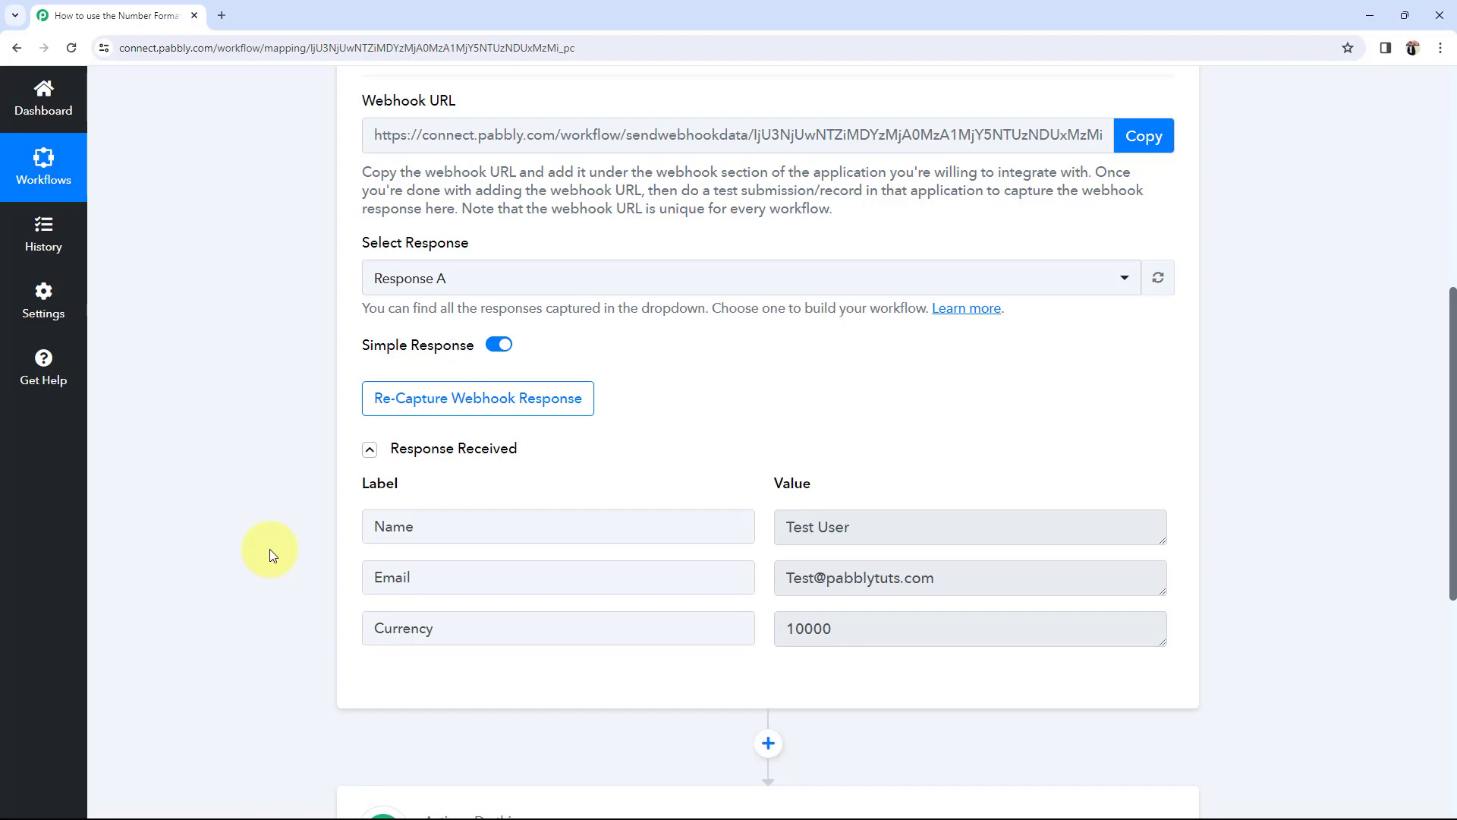
Reopen the Number Formatter action and clear the existing entries from its Numbers field.
scroll(270, 548, "down", 7)
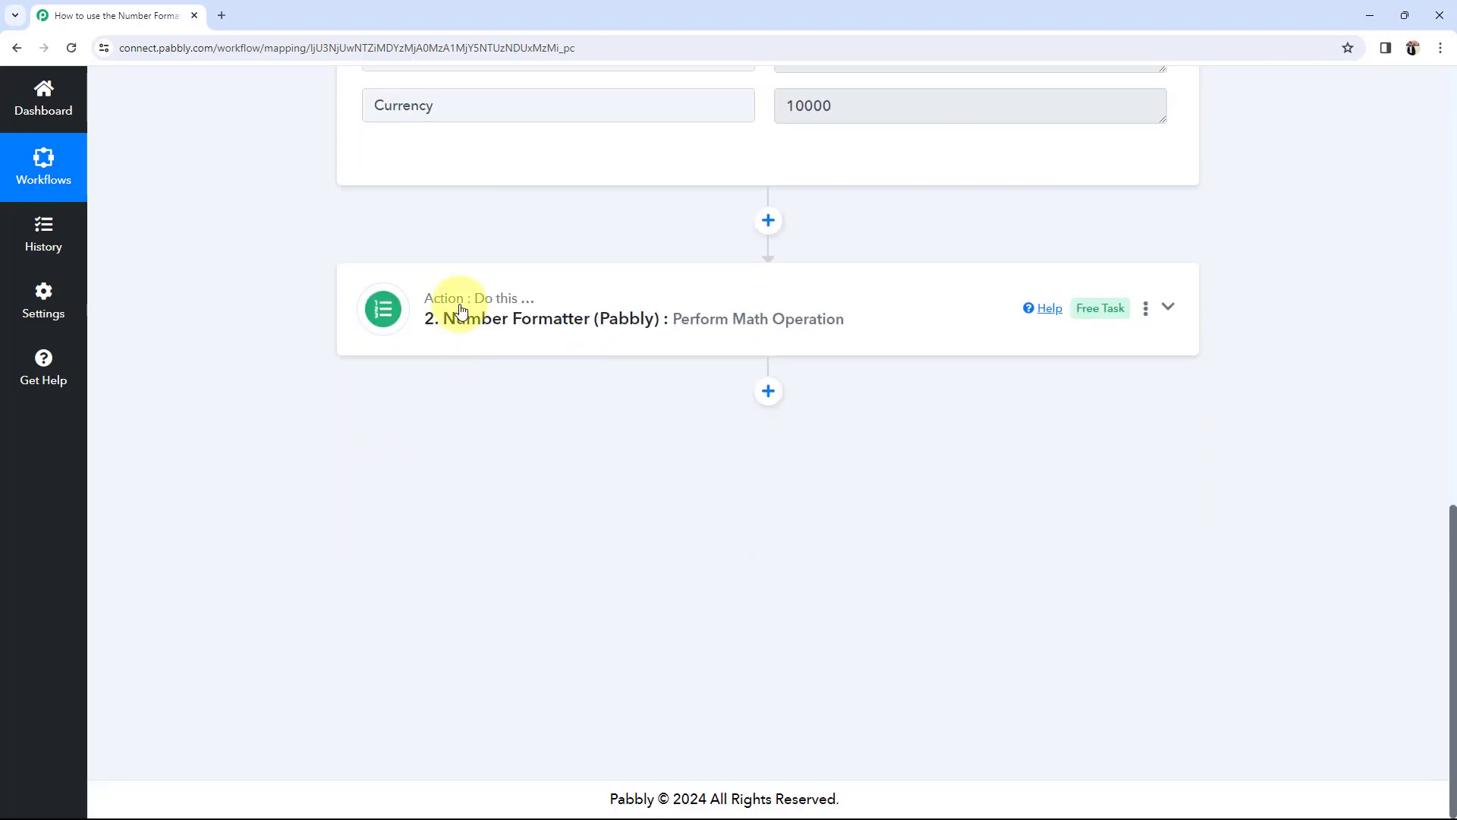
left_click(459, 311)
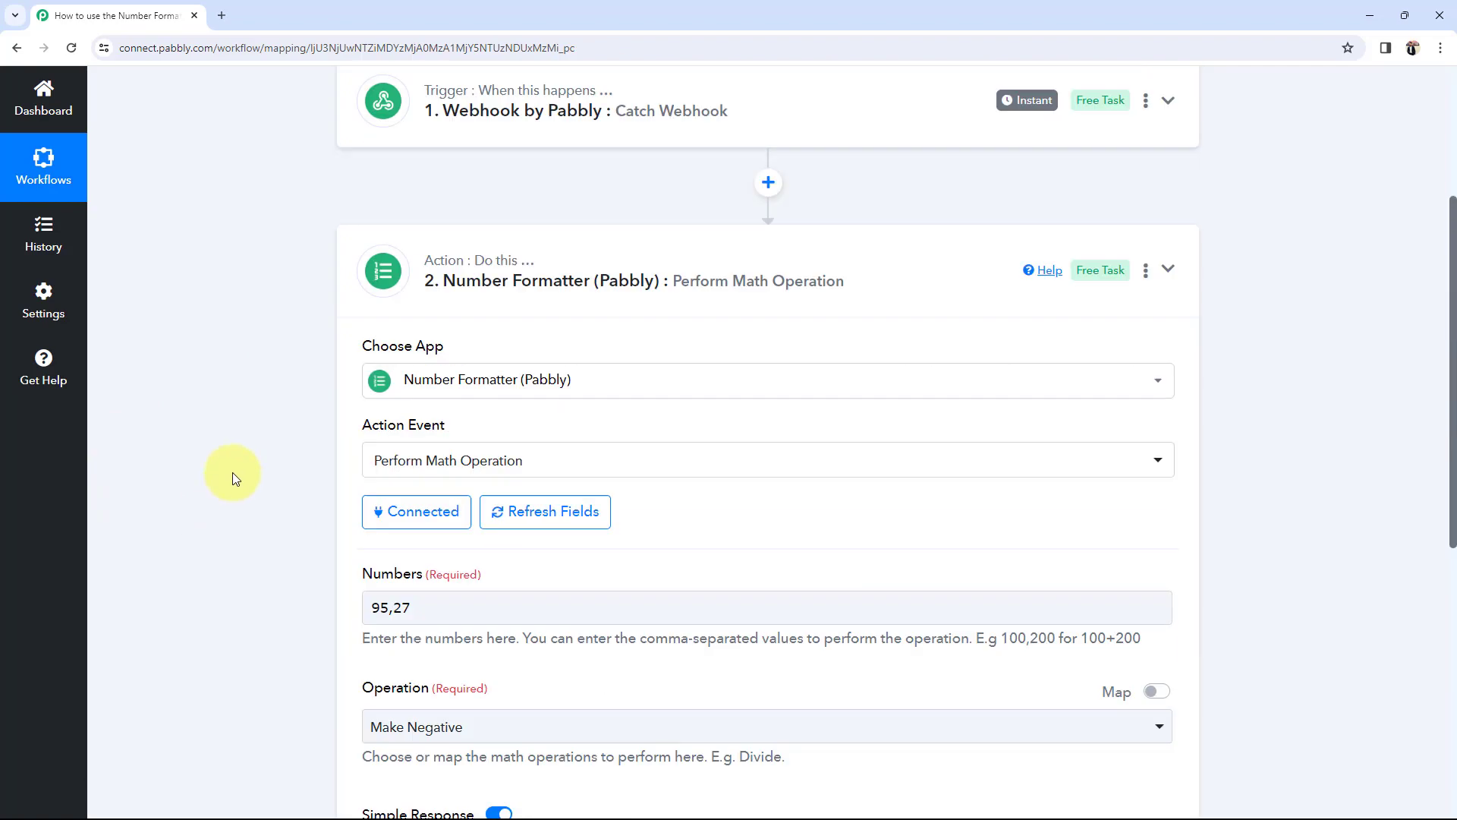
scroll(238, 618, "down", 2)
left_click(379, 466)
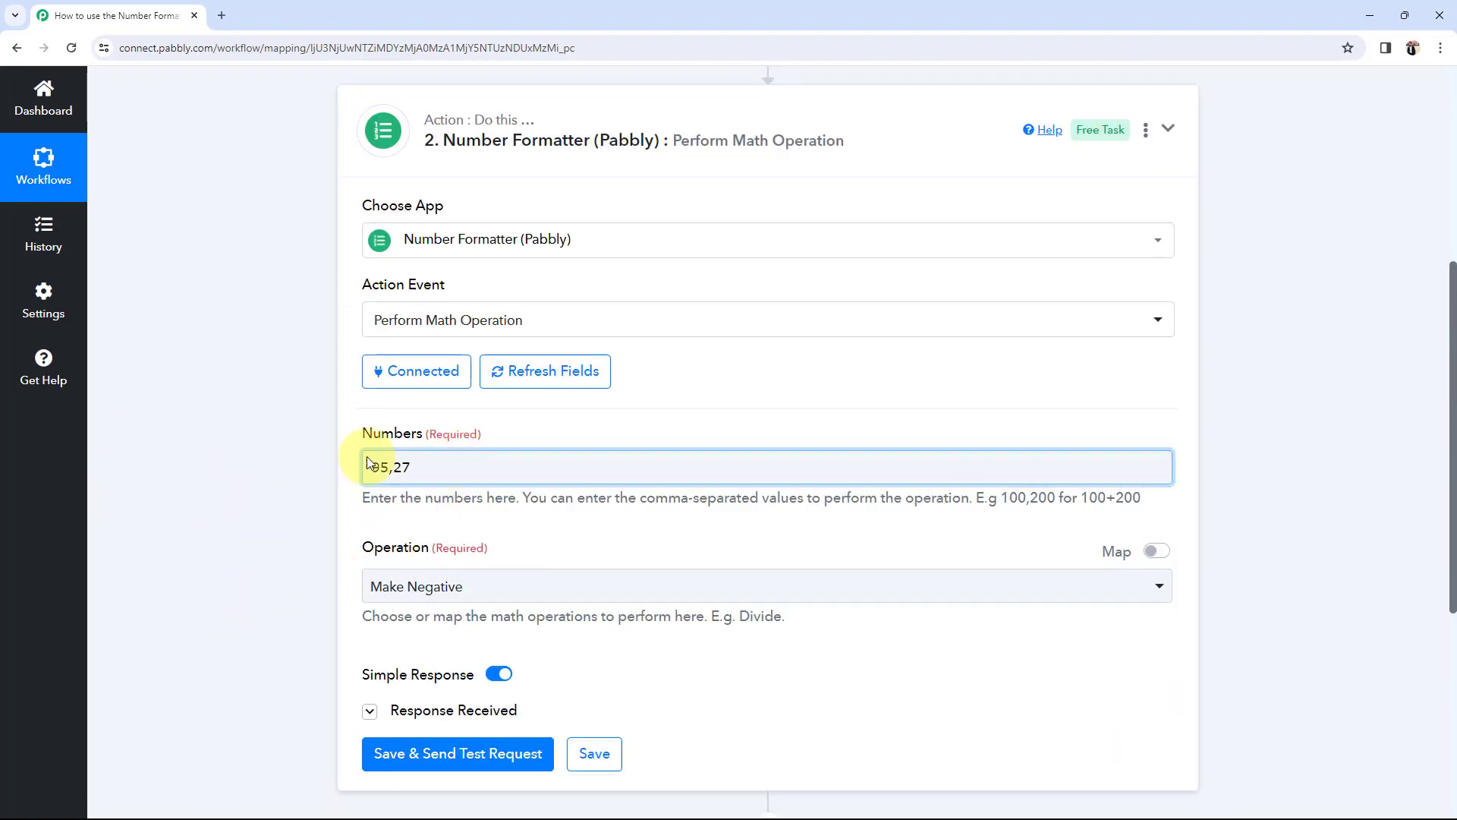
left_click_drag(426, 462, 257, 468)
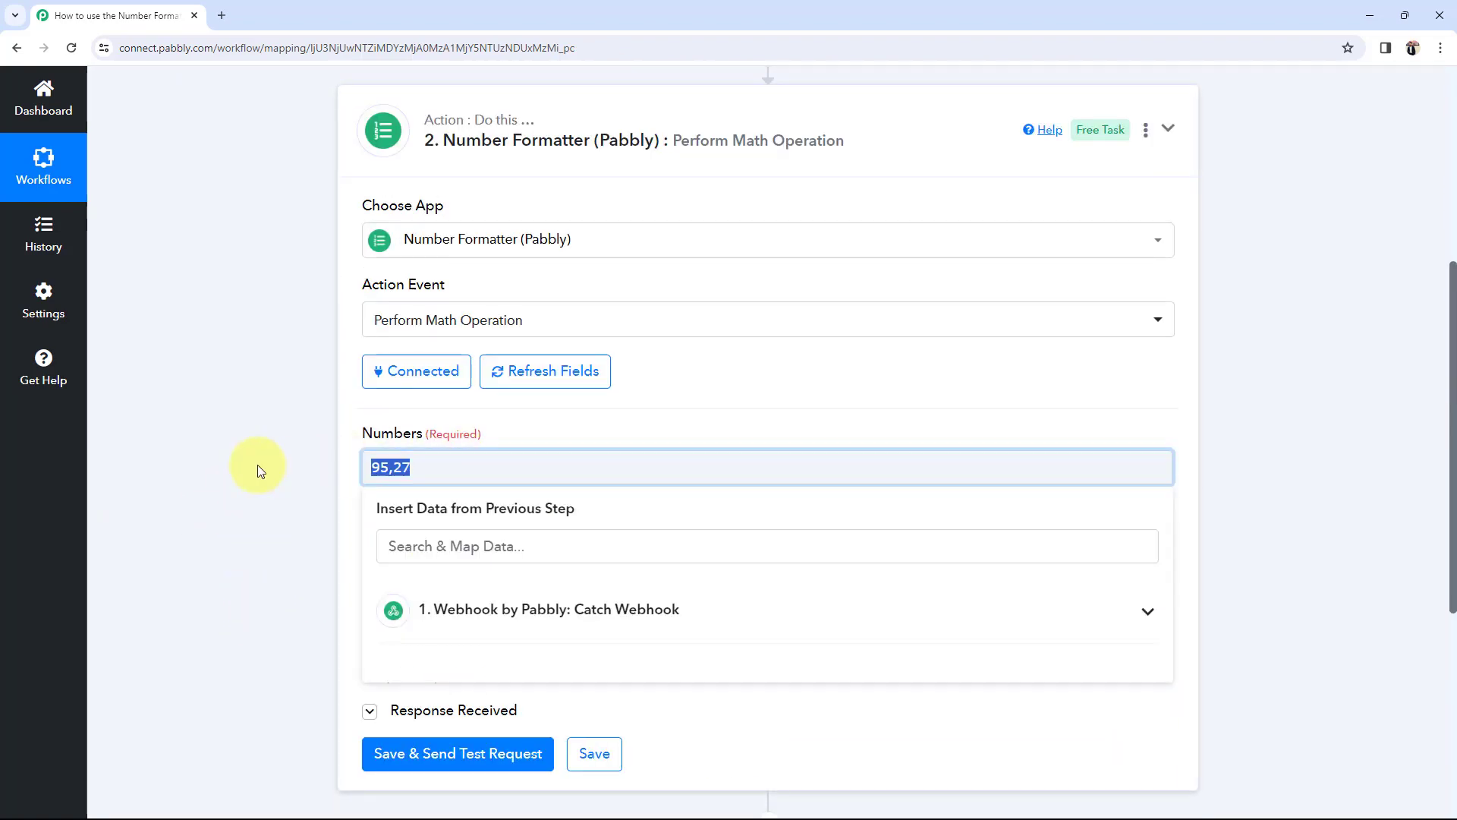
key("BackSpace")
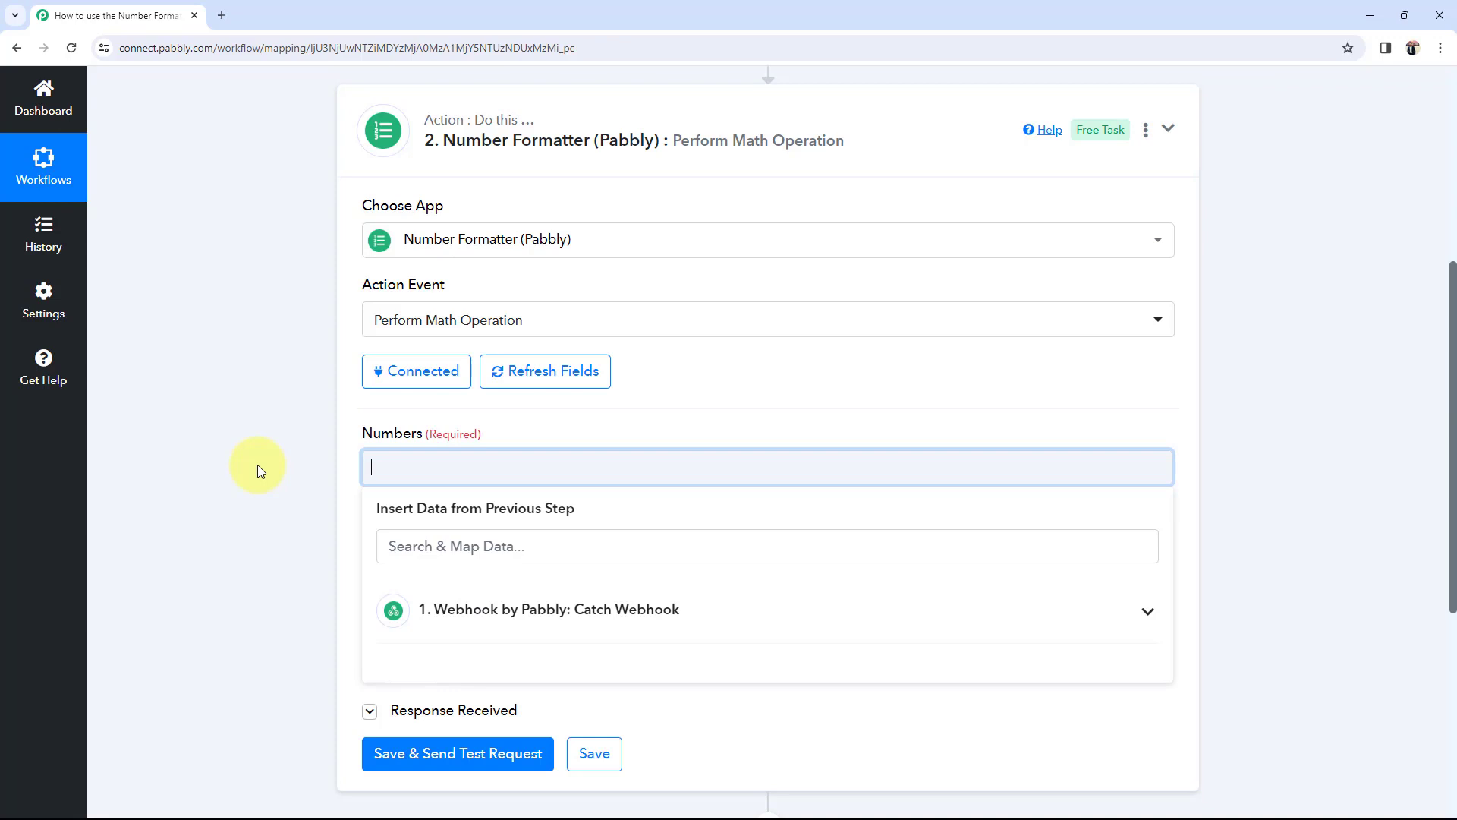
left_click(321, 554)
Map the webhook's Currency value into the Numbers field and append ,695,520 after it.
left_click(372, 467)
scroll(244, 507, "down", 1)
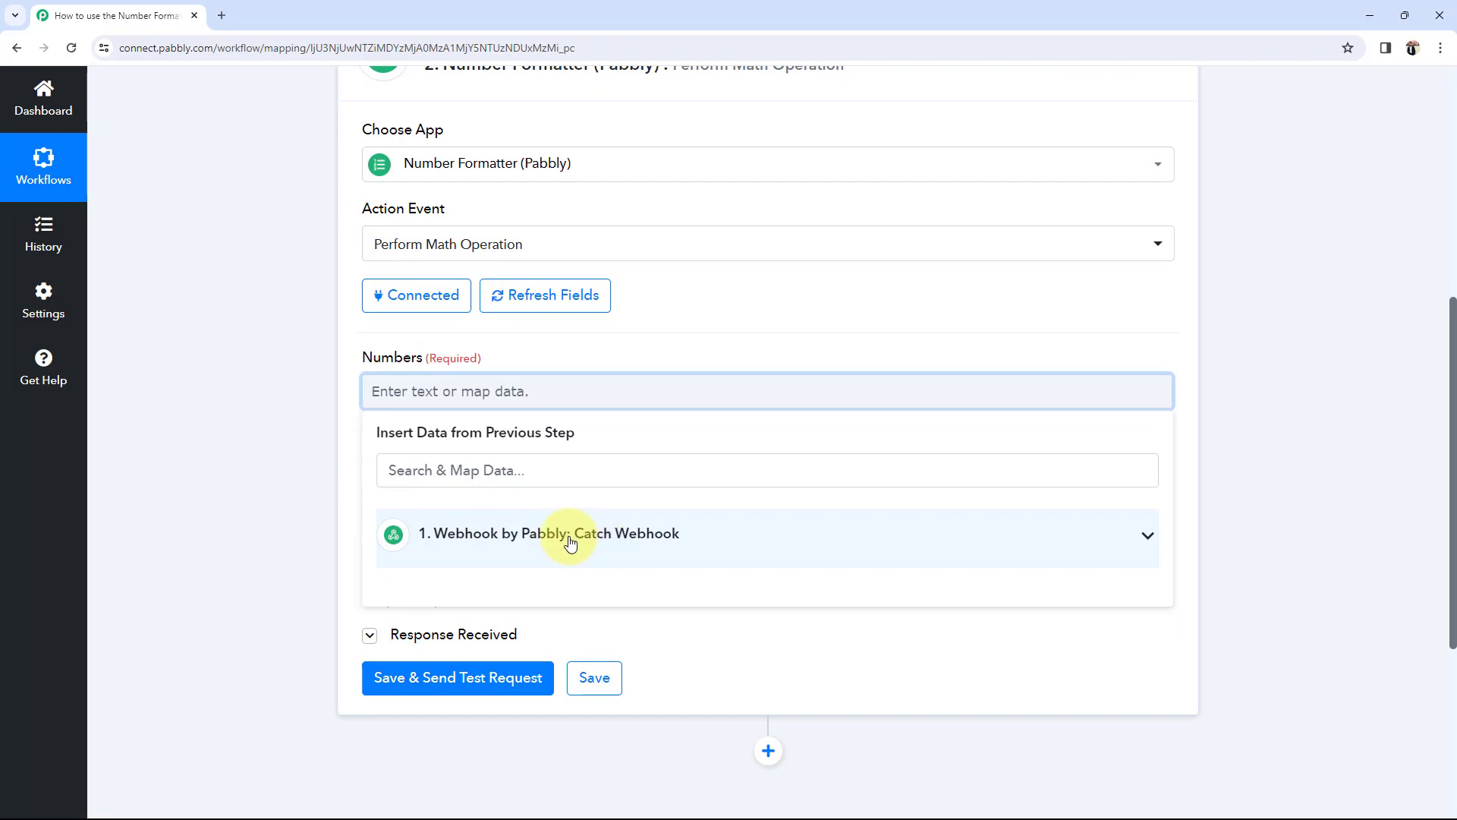
left_click(976, 533)
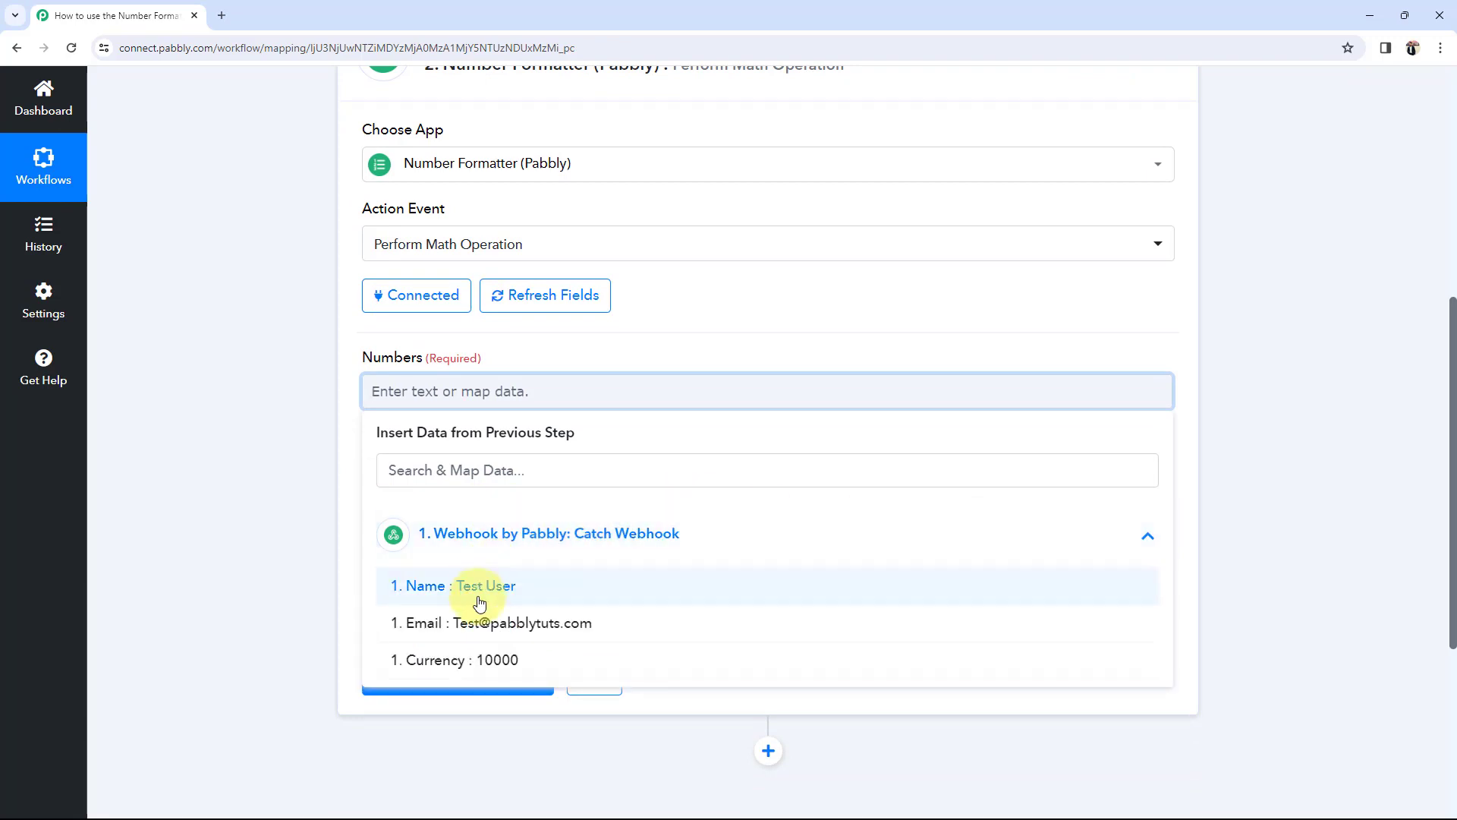
left_click(489, 661)
left_click(215, 402)
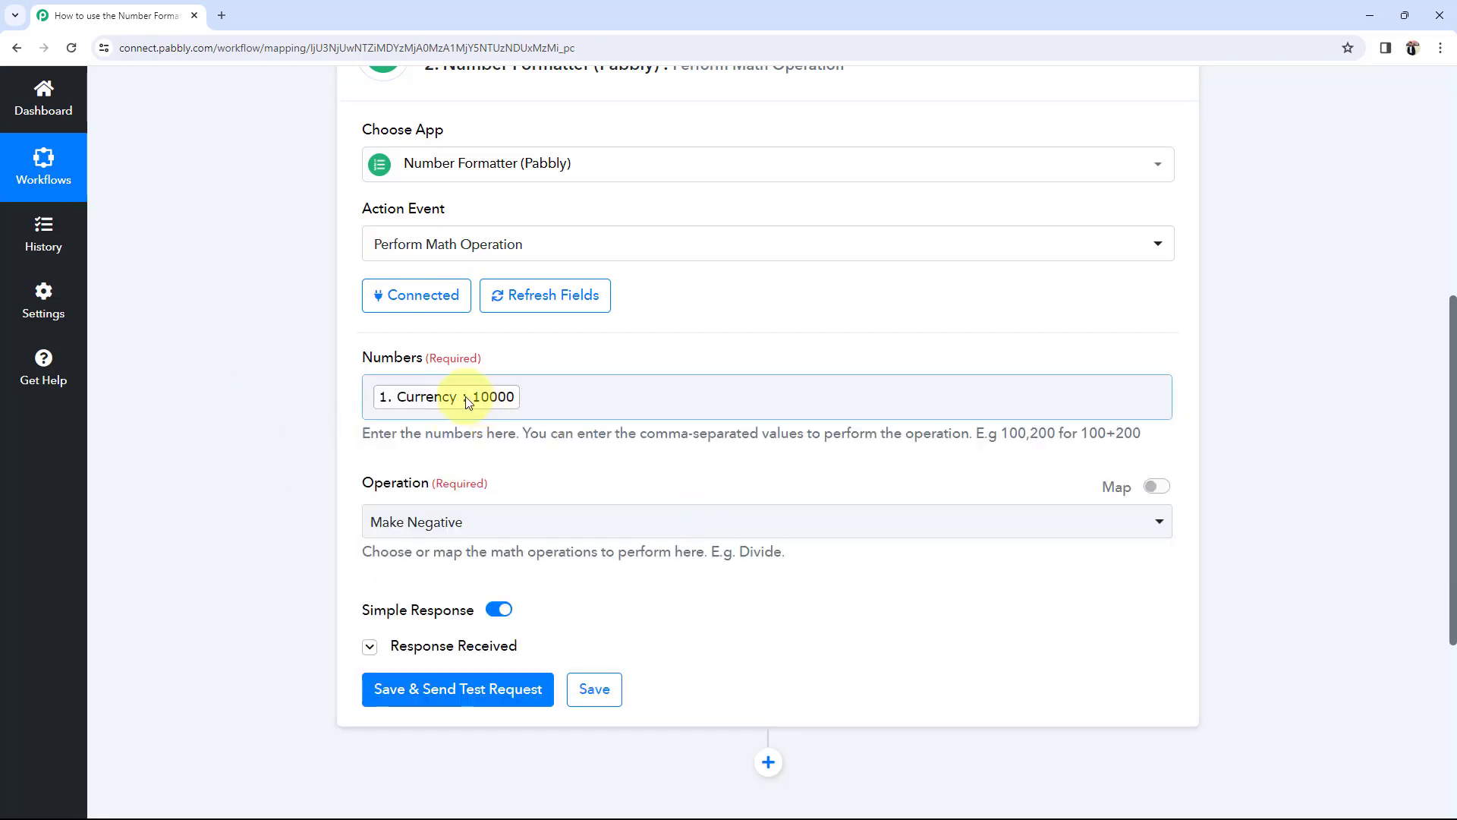
left_click(531, 396)
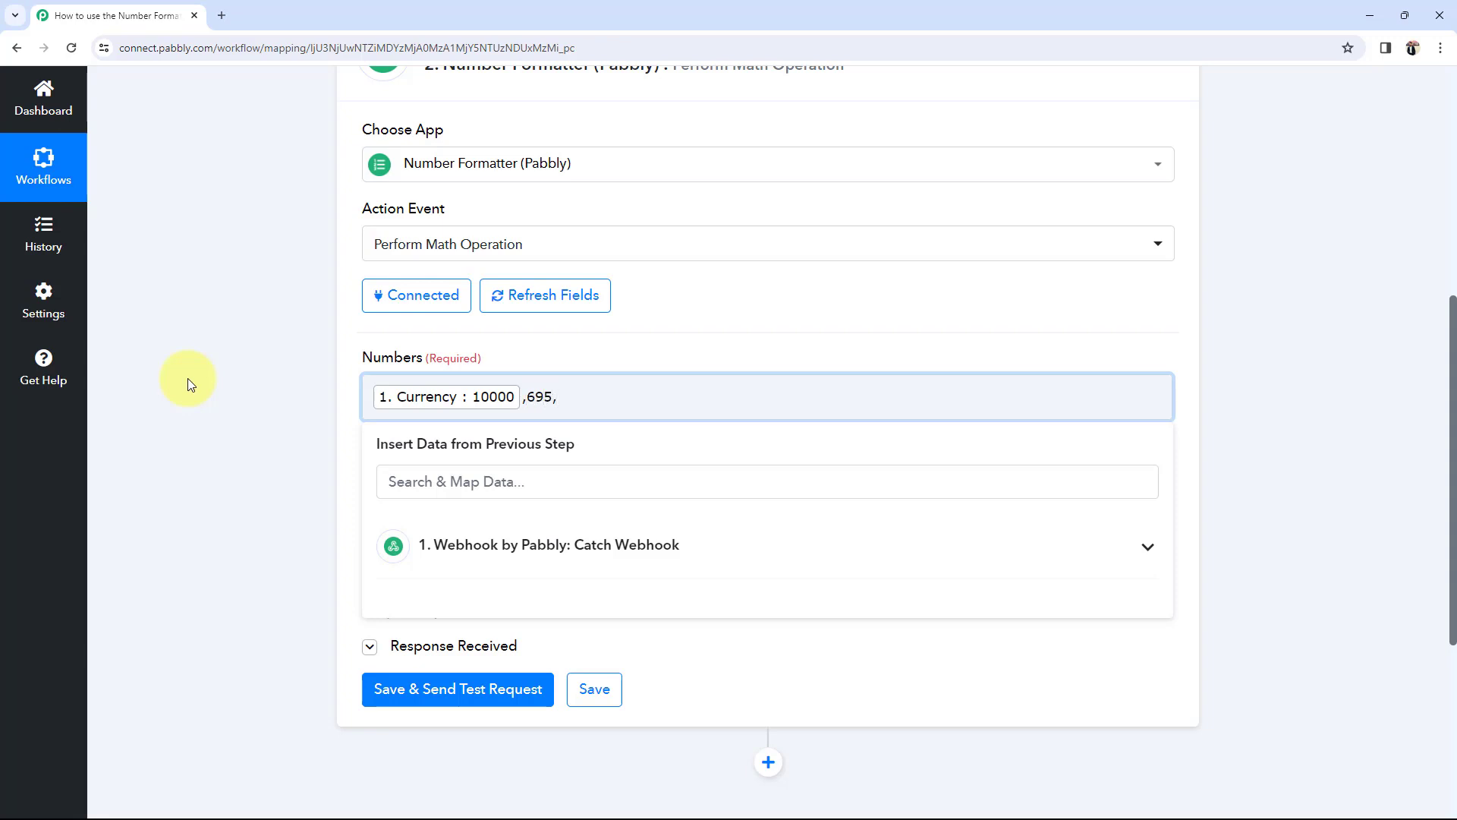
type("520")
left_click(189, 384)
Set the math operation to Add, save and send a test request, and check the returned result.
left_click(377, 521)
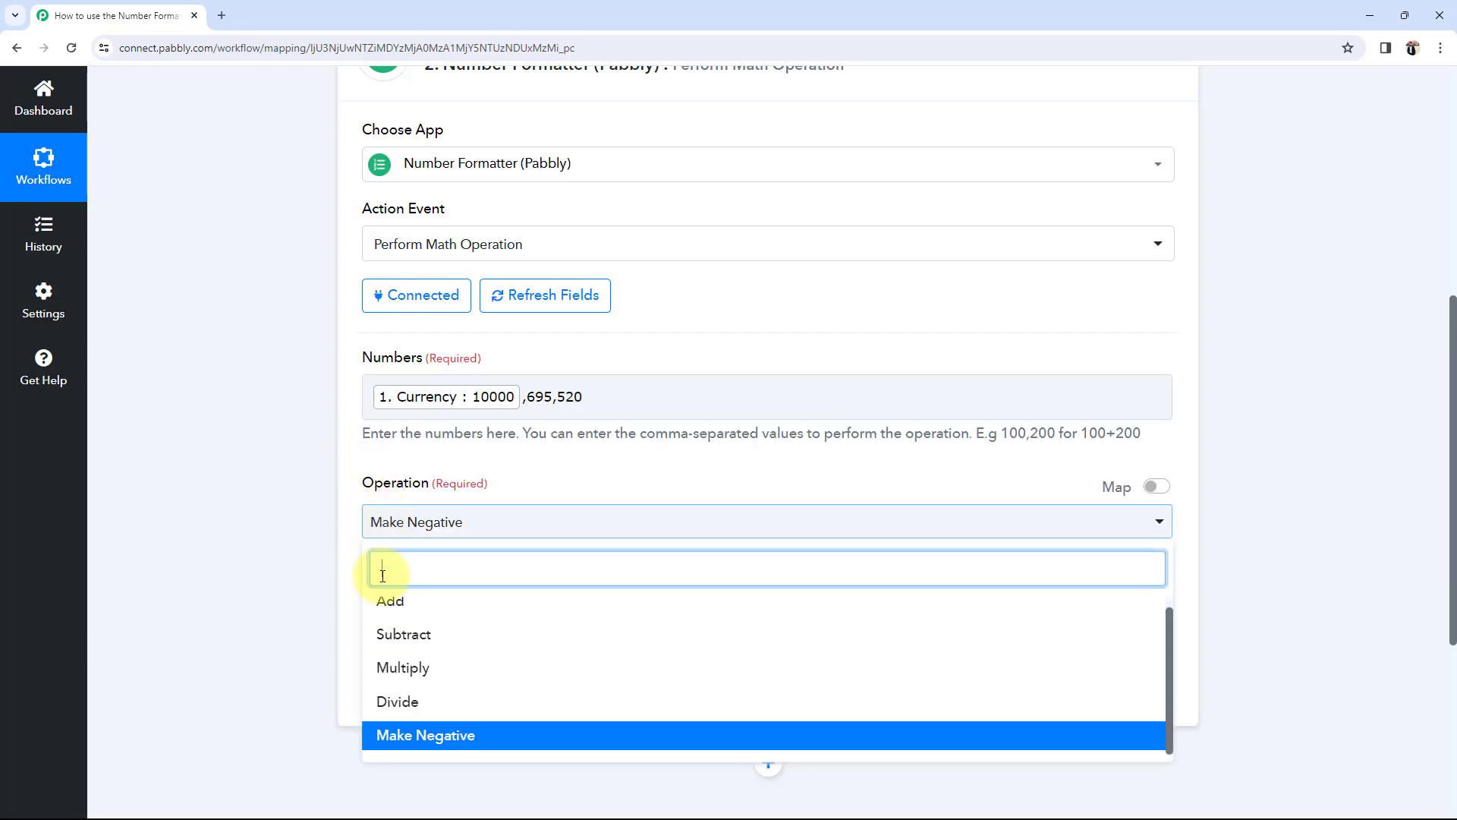
left_click(379, 524)
left_click(406, 519)
left_click(384, 596)
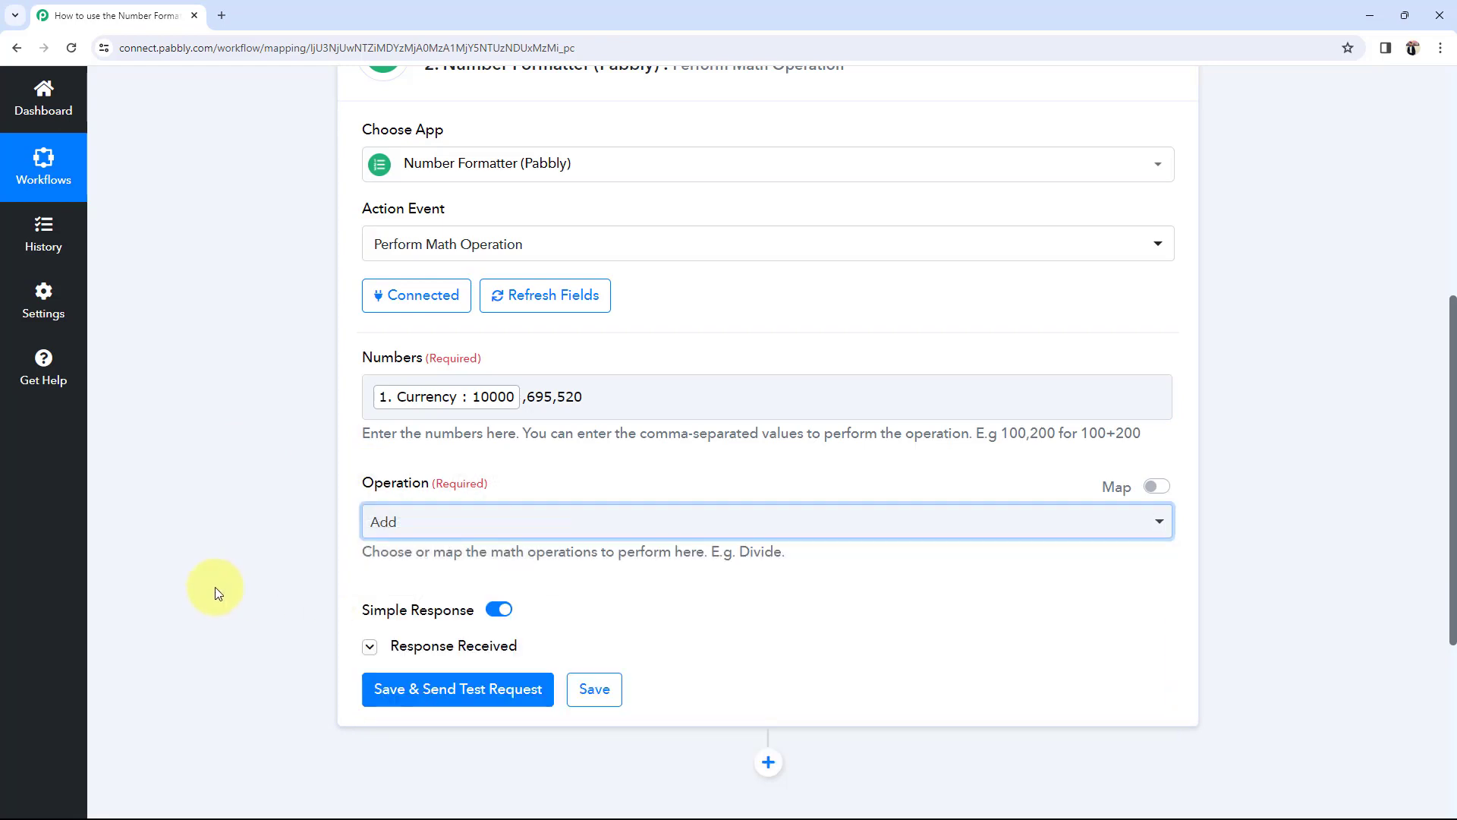
left_click(420, 697)
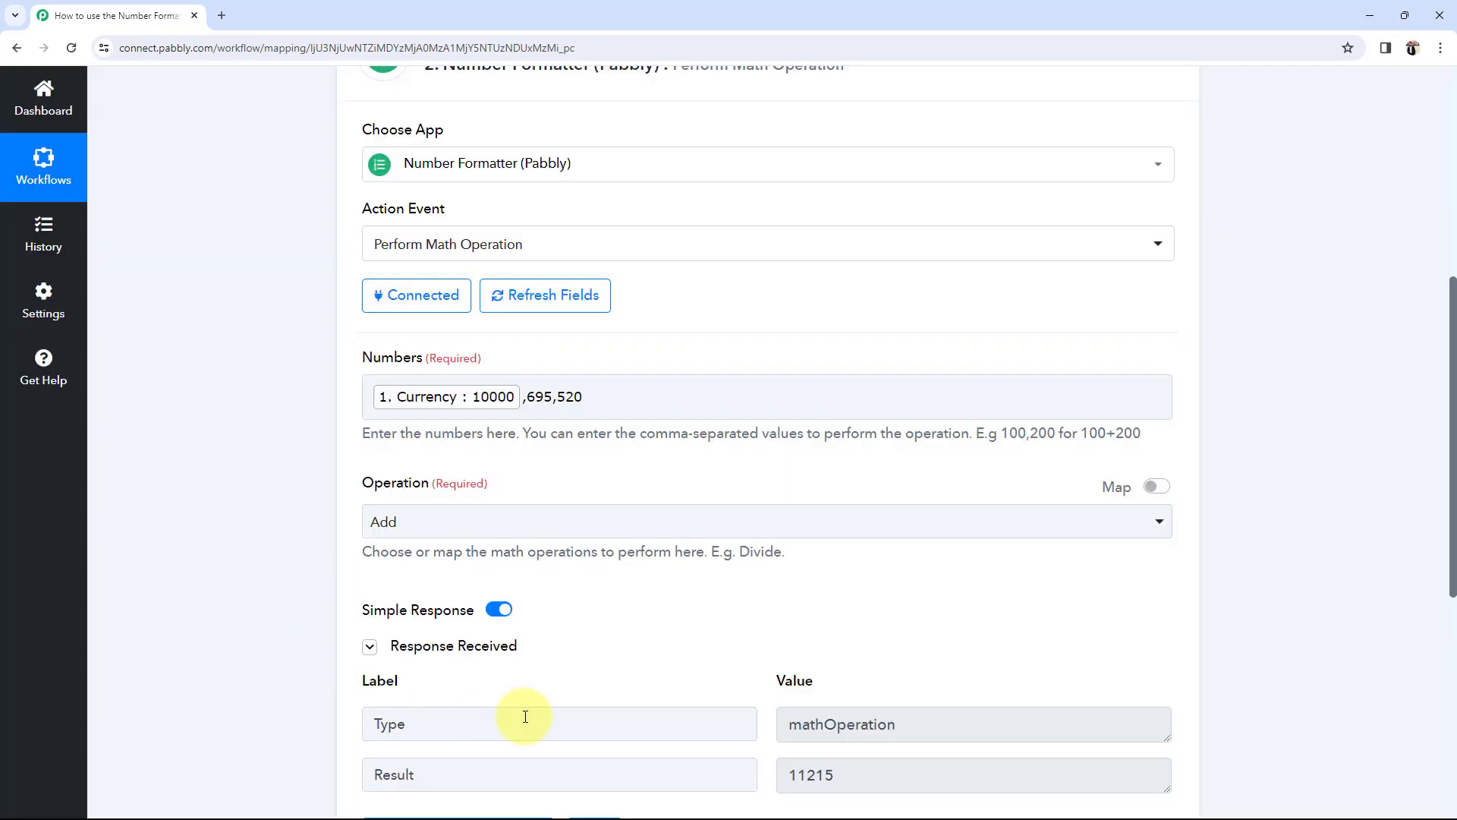
scroll(525, 716, "down", 2)
double_click(835, 628)
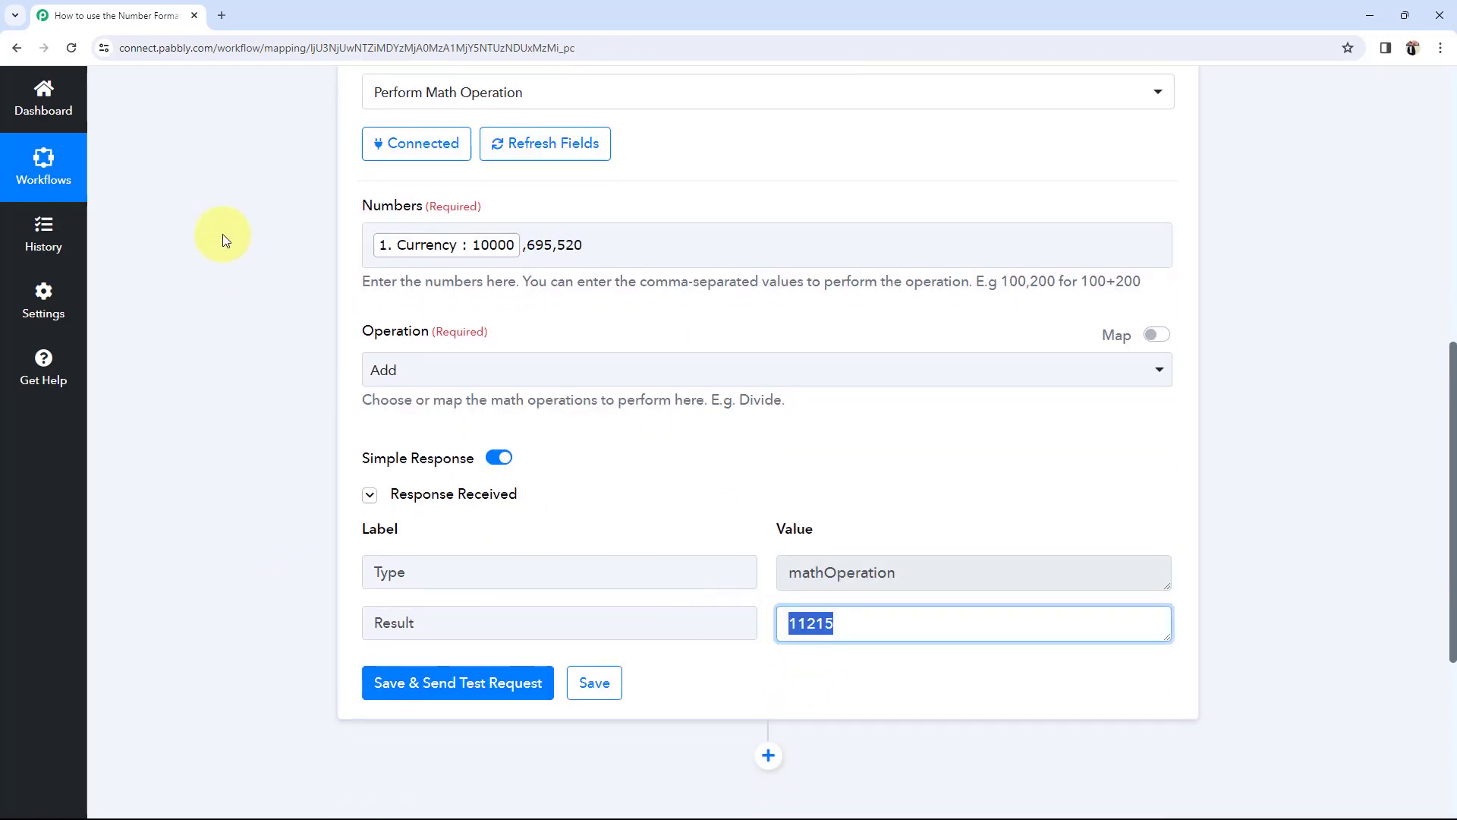
Review the mapped Currency value and the manually entered numbers in the Numbers field.
left_click(518, 252)
left_click_drag(522, 245, 587, 246)
left_click(289, 317)
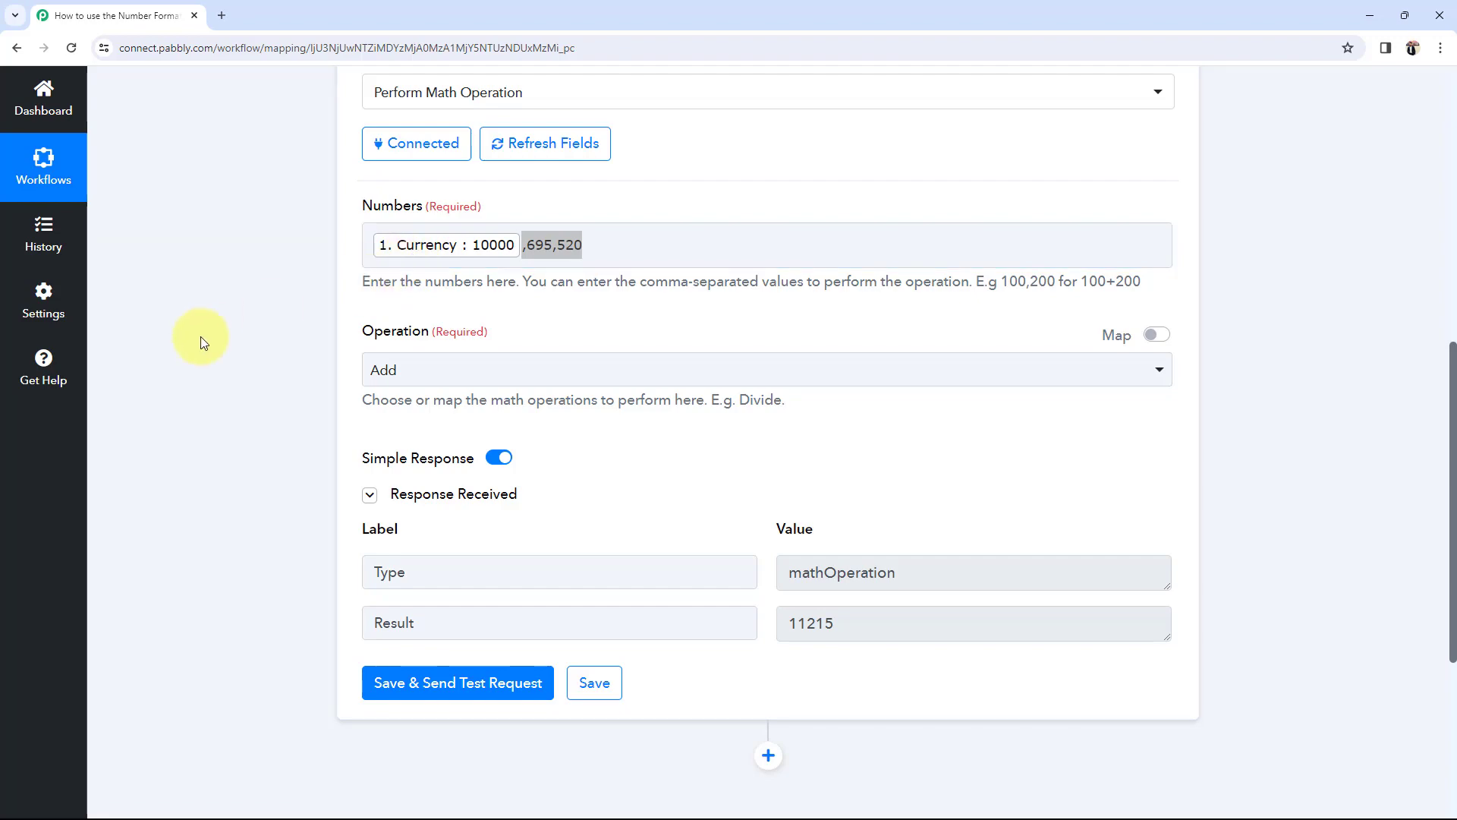
left_click(701, 264)
left_click(294, 351)
scroll(294, 351, "up", 8)
scroll(294, 351, "down", 5)
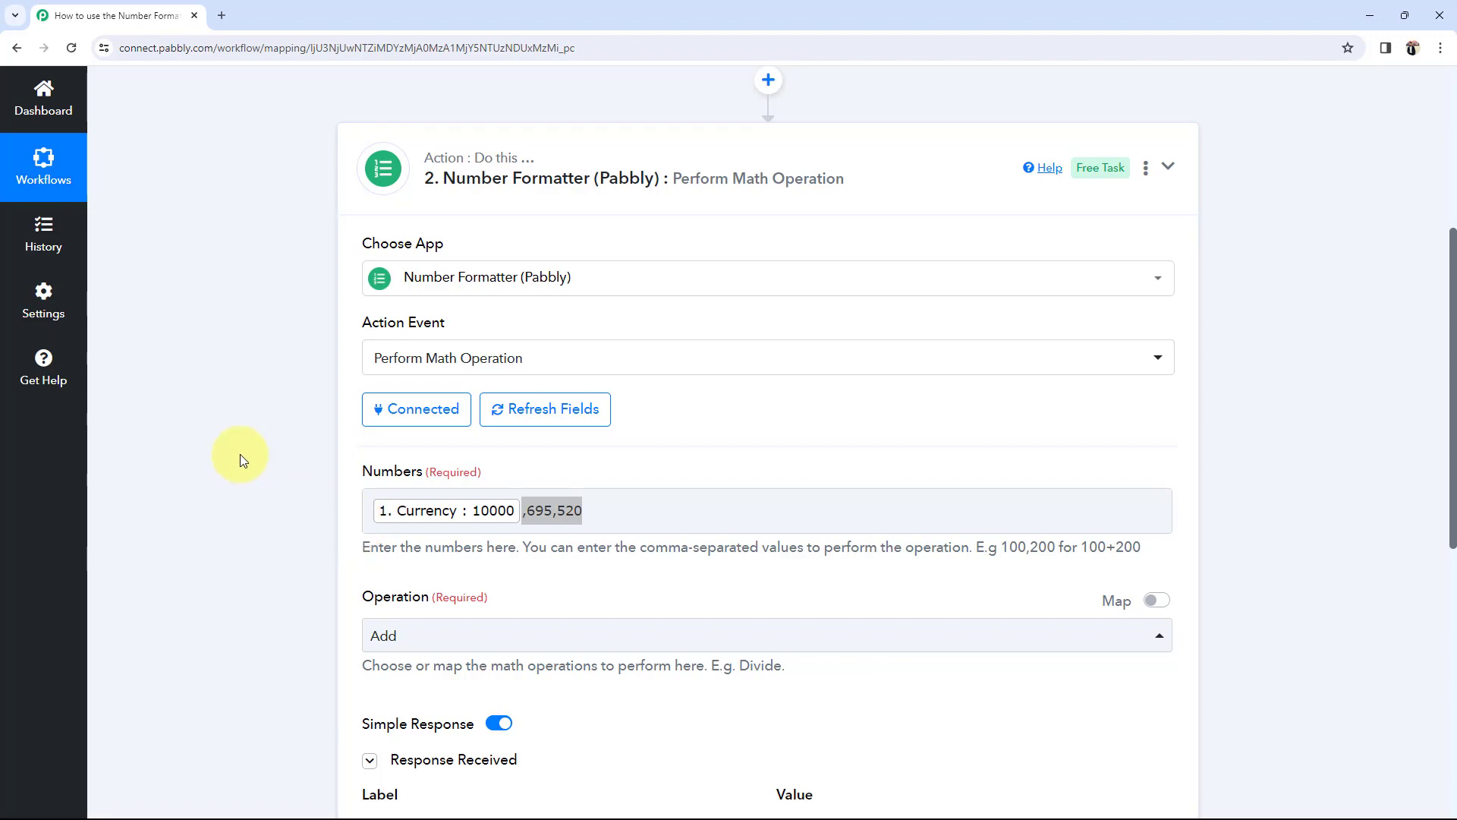
scroll(238, 454, "up", 5)
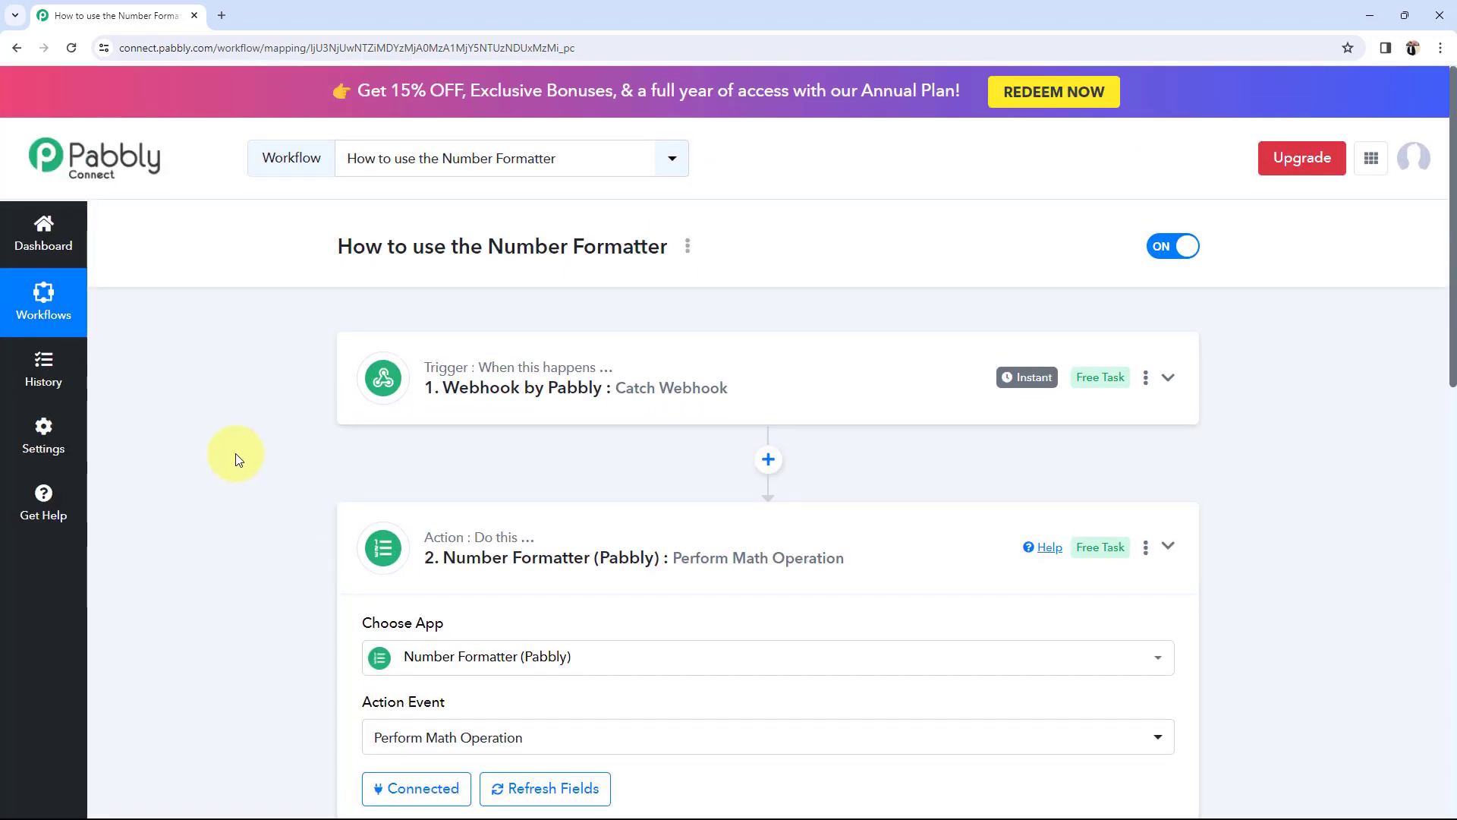
scroll(235, 453, "down", 5)
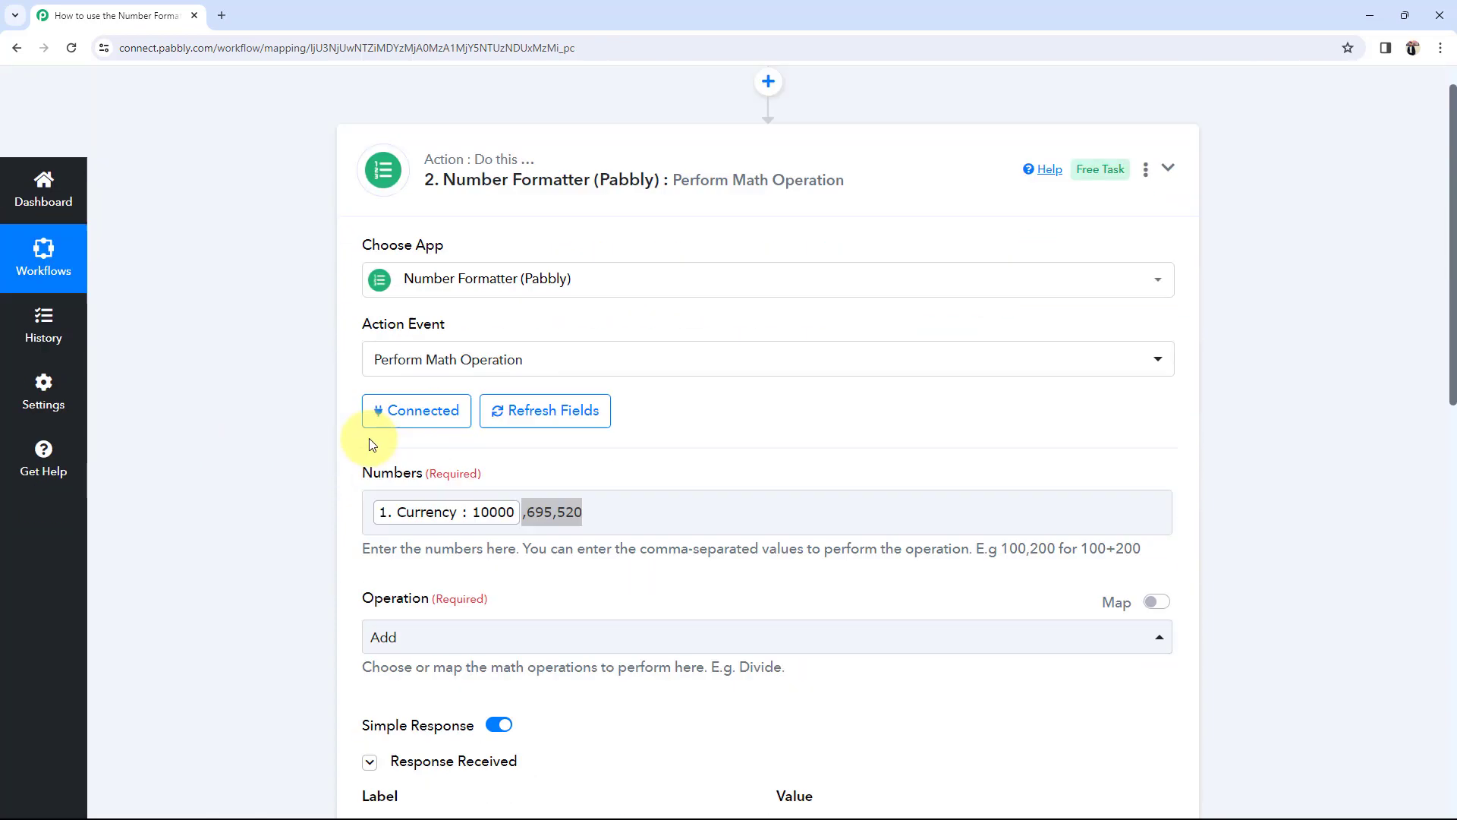
left_click_drag(522, 510, 673, 504)
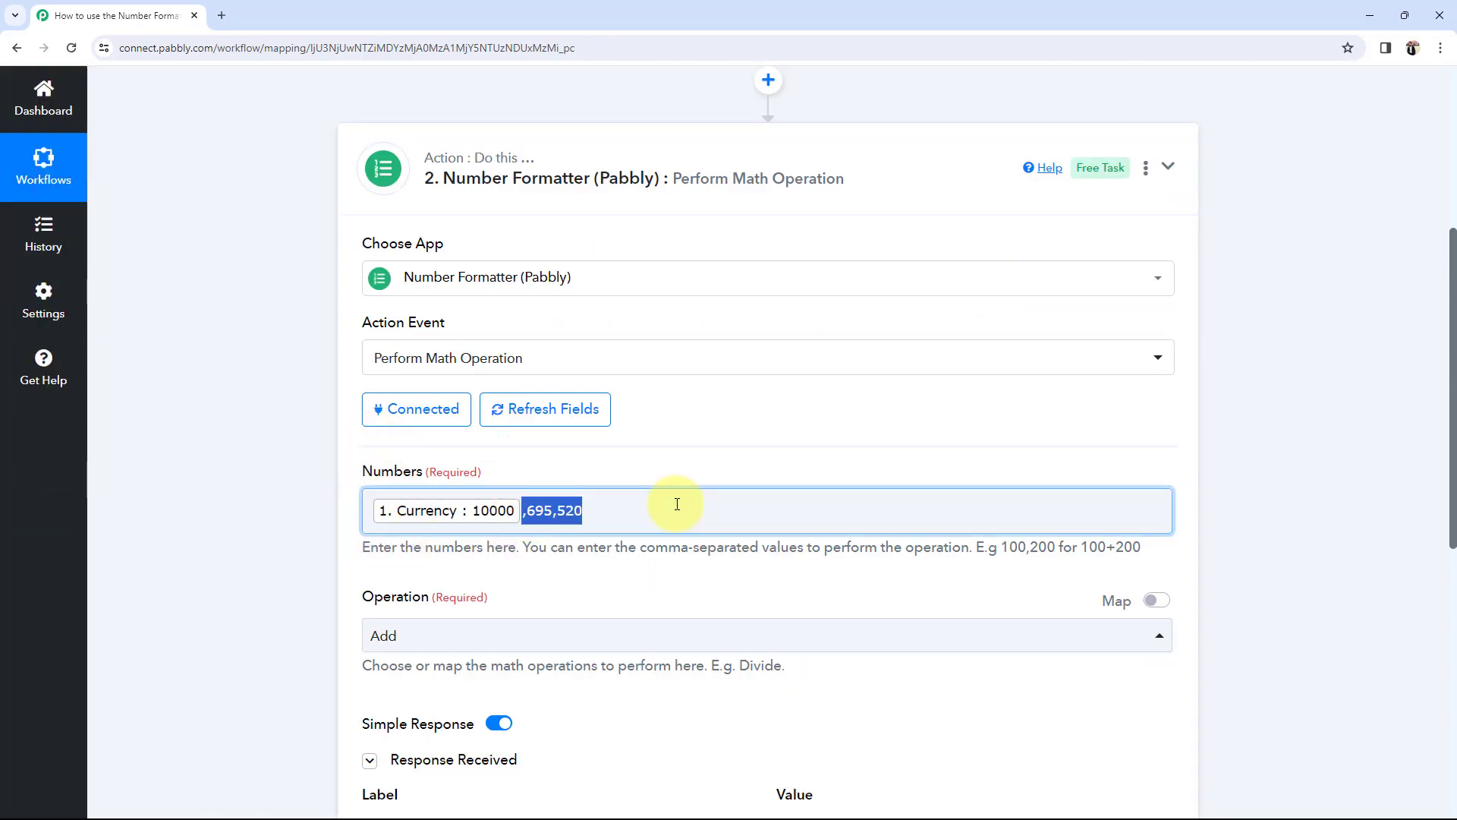
left_click(290, 527)
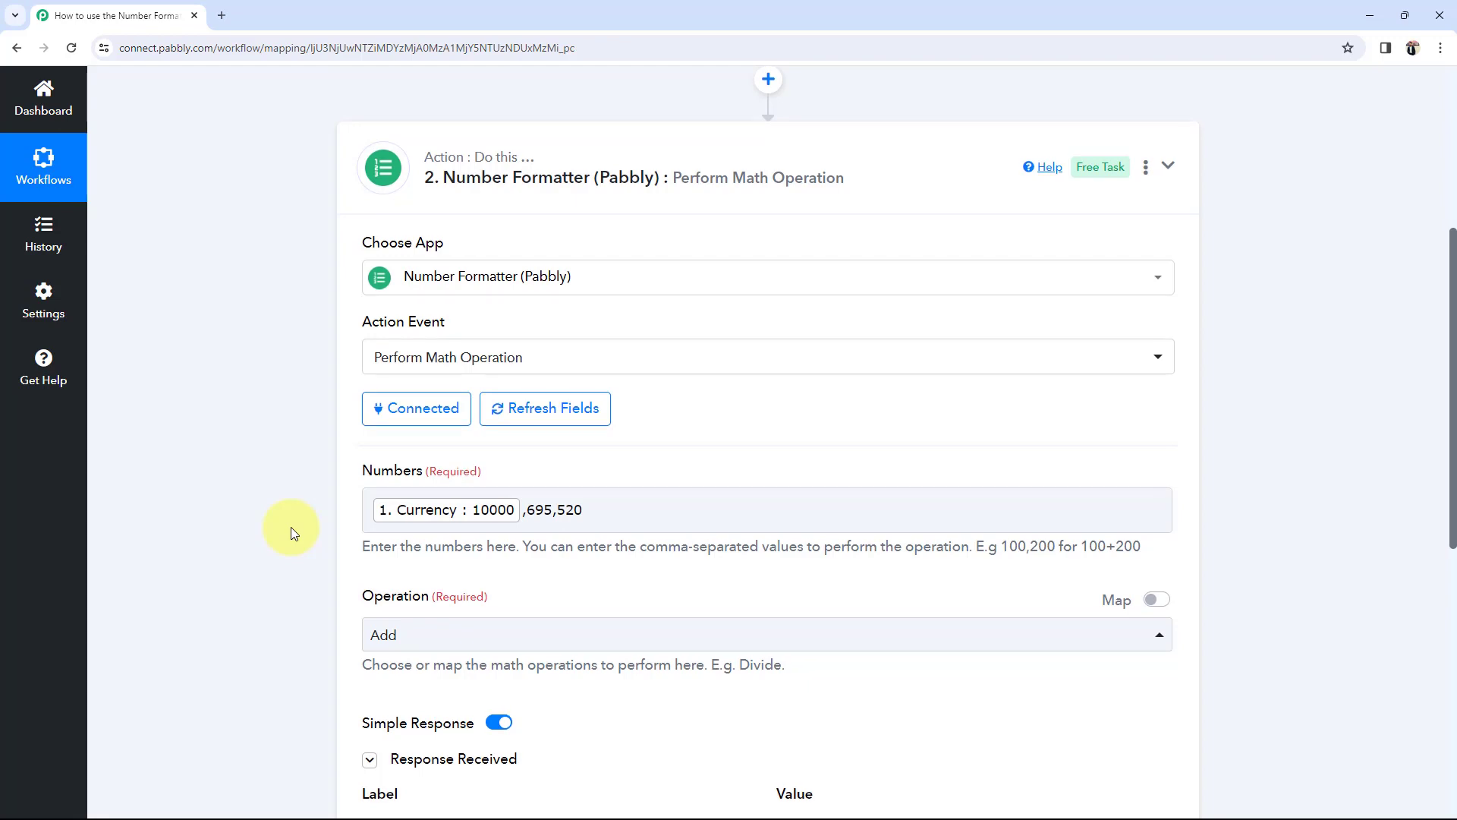
Examine the Add result in the action's received response against the Numbers input.
scroll(303, 531, "down", 4)
left_click(881, 580)
left_click_drag(881, 580, 790, 585)
left_click(244, 518)
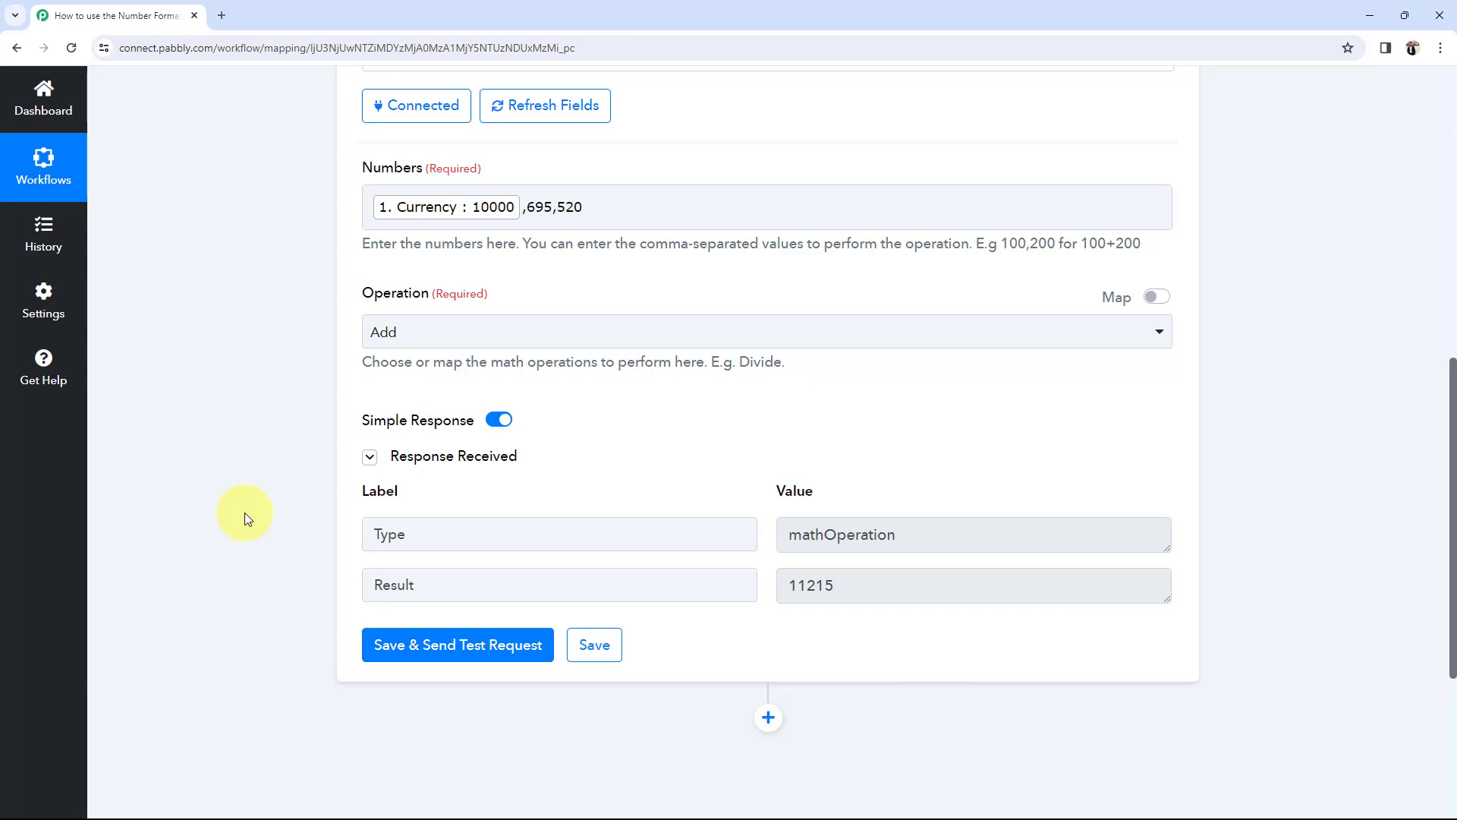
scroll(228, 485, "down", 2)
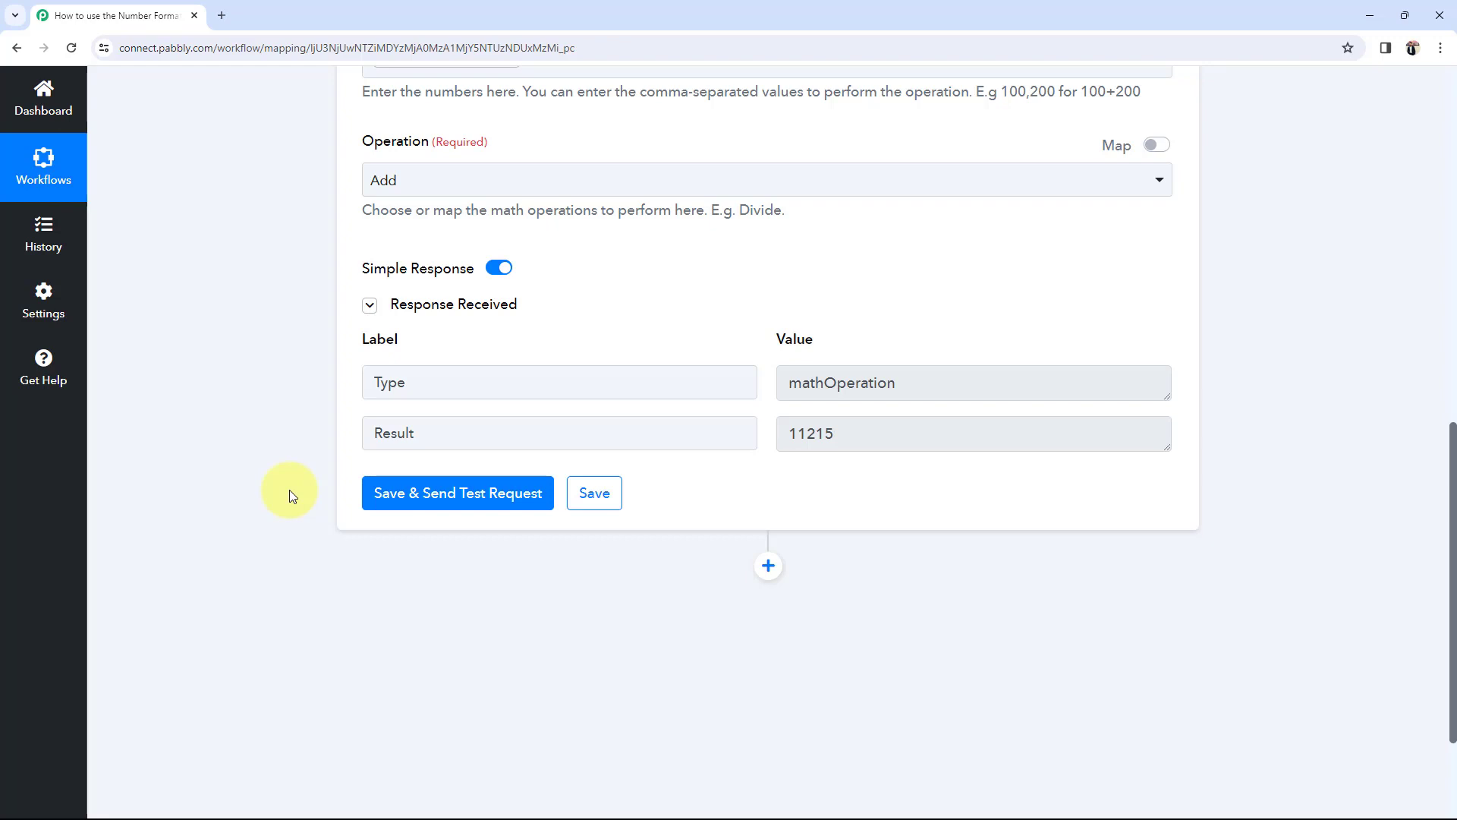
scroll(289, 490, "up", 4)
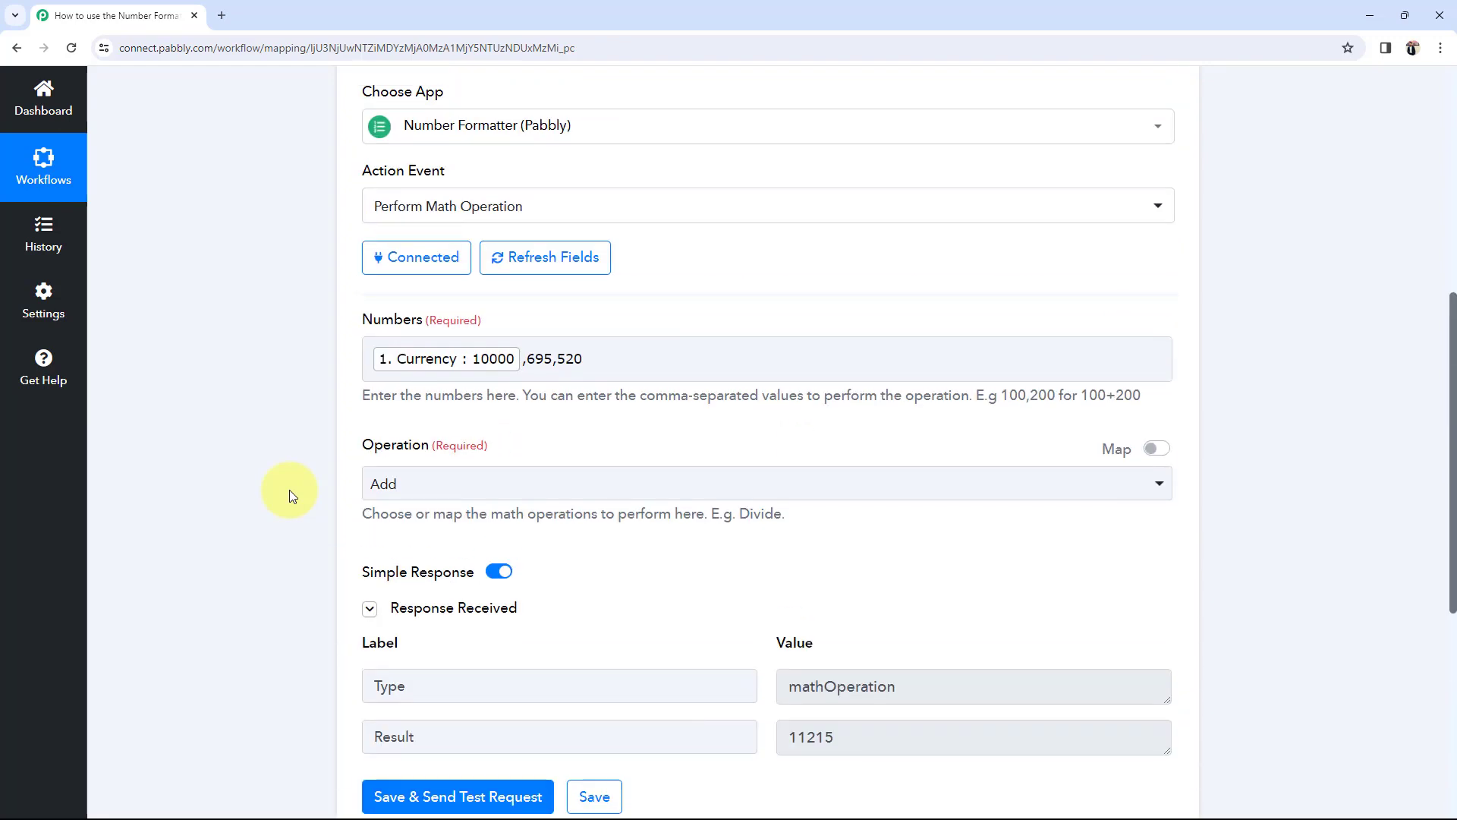